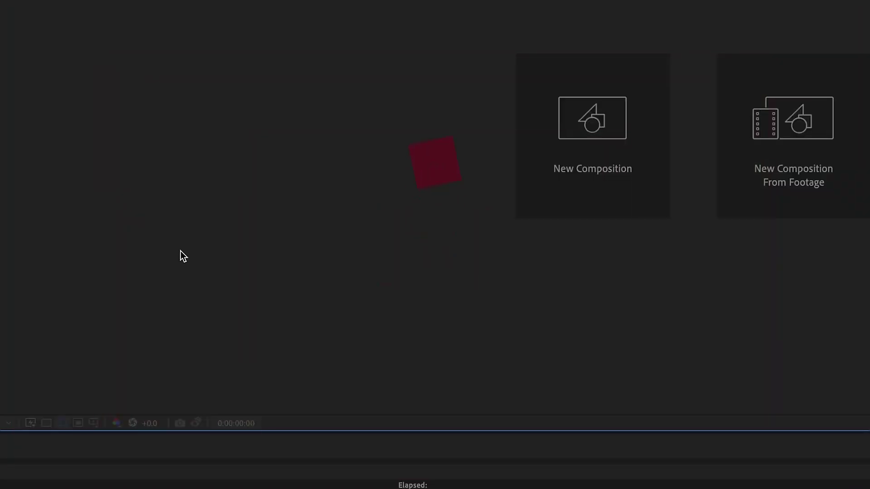
# Create a 1920×1080, 30 fps, 10-second composition named 'Source Text'
pyautogui.click(557, 167)
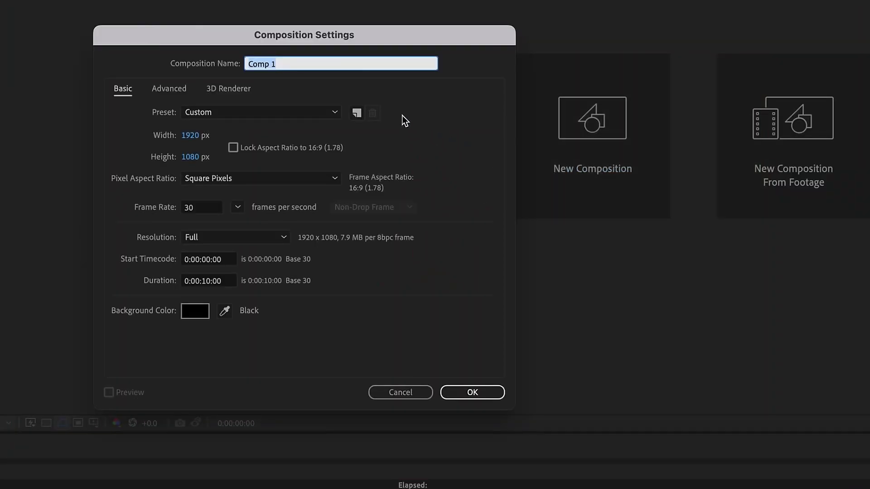
pyautogui.write('Source T')
pyautogui.click(285, 148)
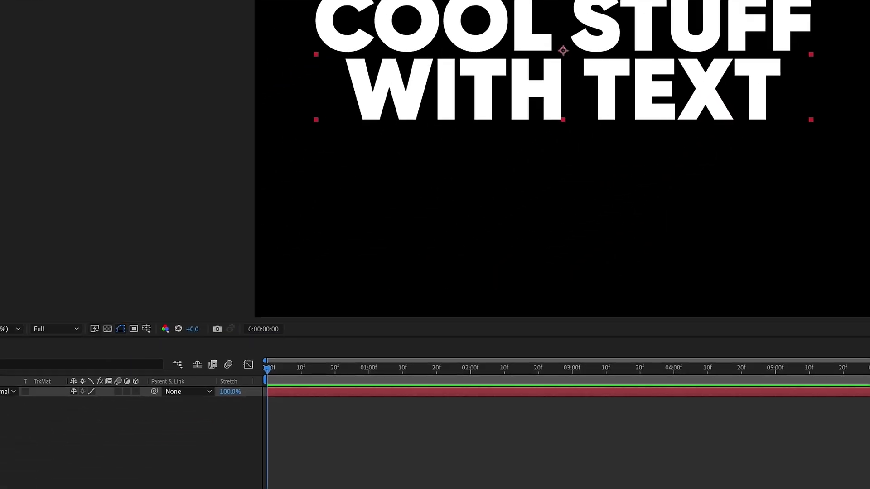
# Center the title layer's anchor point in its layer content
pyautogui.rightClick(145, 269)
pyautogui.moveTo(182, 235)
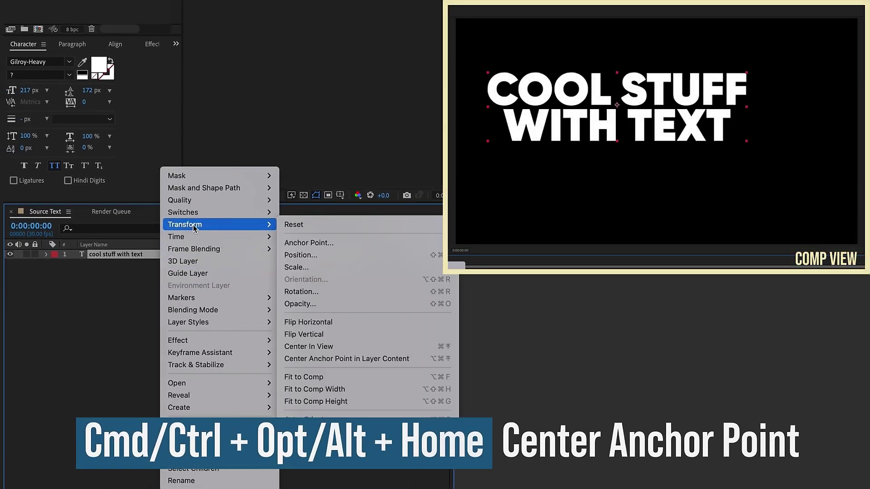
pyautogui.click(355, 359)
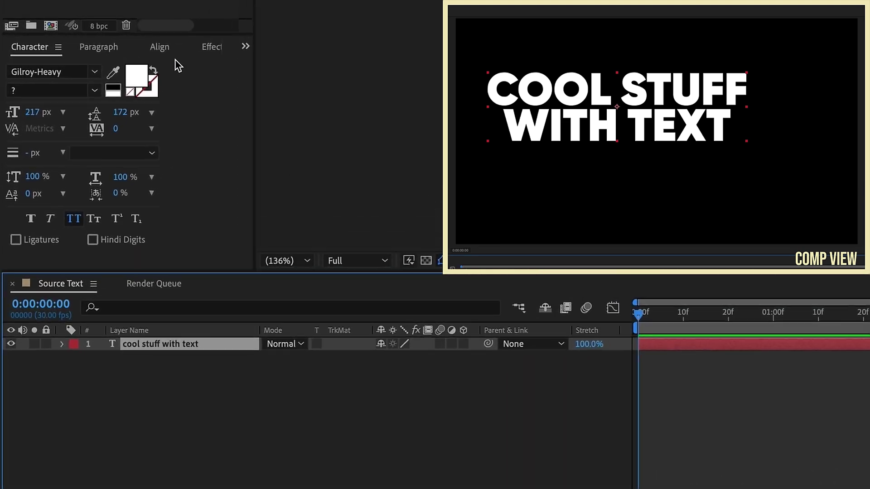
# Align the title to the horizontal and vertical center of the composition
pyautogui.click(117, 44)
pyautogui.click(34, 72)
pyautogui.click(142, 96)
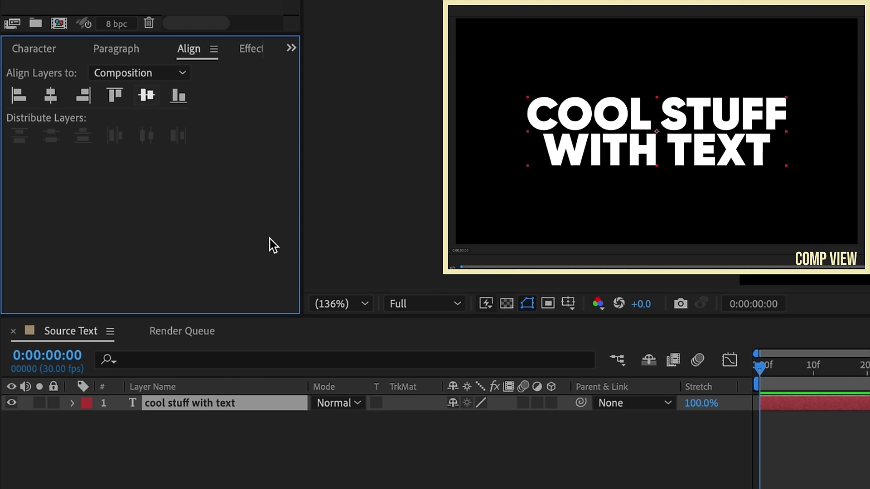
pyautogui.click(72, 406)
# Expand the title layer's Text and Transform properties and show the Character panel
pyautogui.click(72, 403)
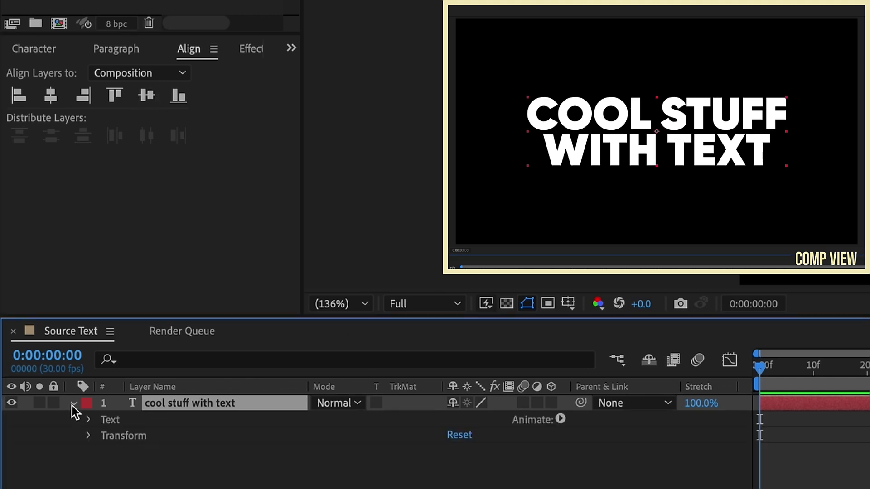
pyautogui.click(44, 50)
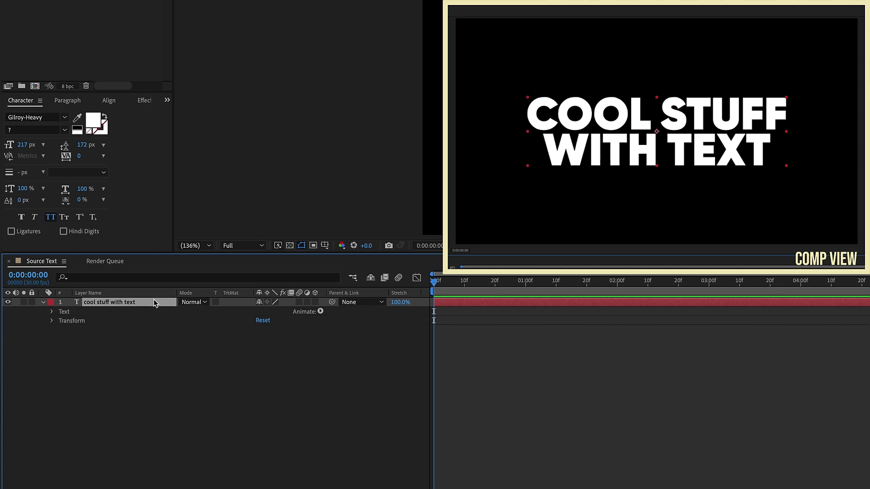
# Enable per-character 3D and add a Position animator with its range selector expanded
pyautogui.click(320, 312)
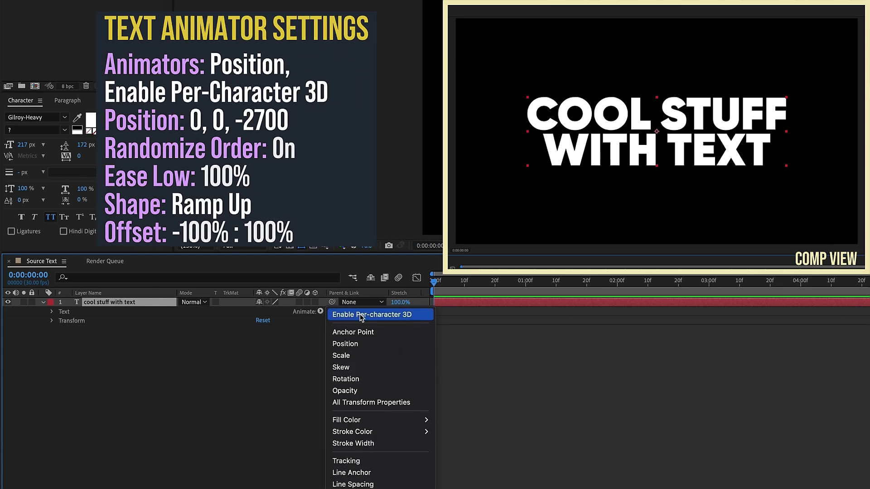
pyautogui.click(361, 320)
pyautogui.click(320, 311)
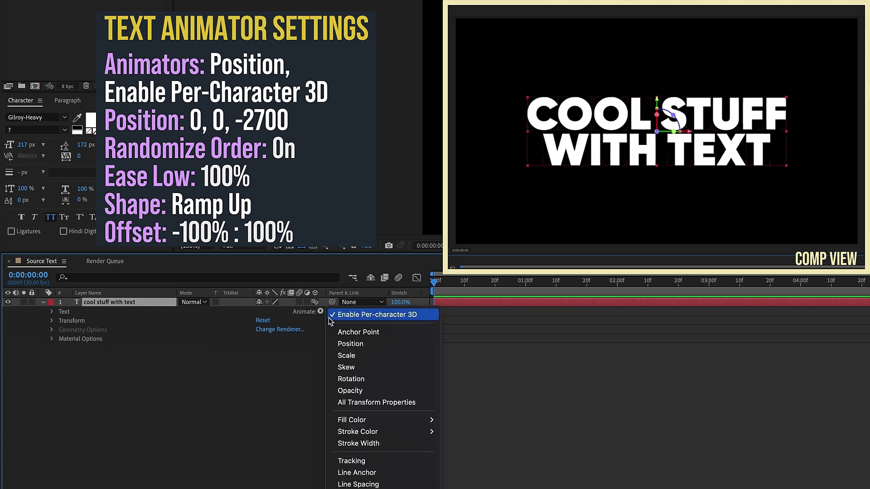
pyautogui.click(353, 345)
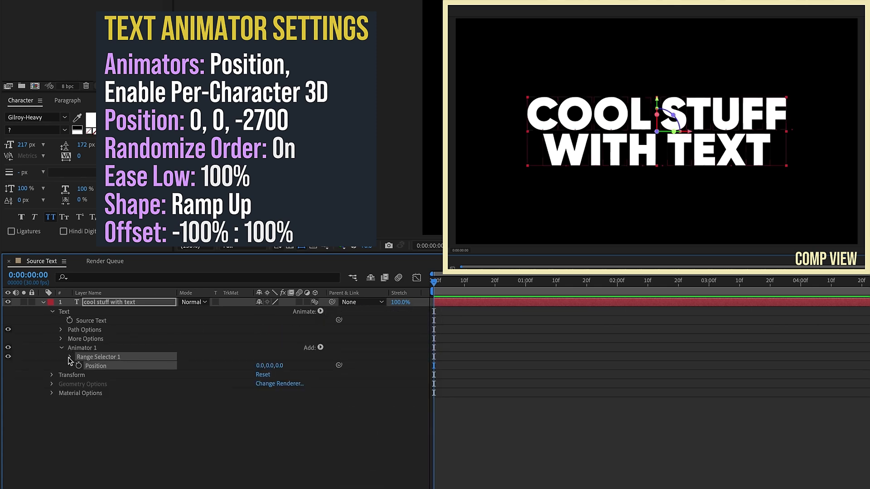
pyautogui.click(70, 357)
pyautogui.click(79, 394)
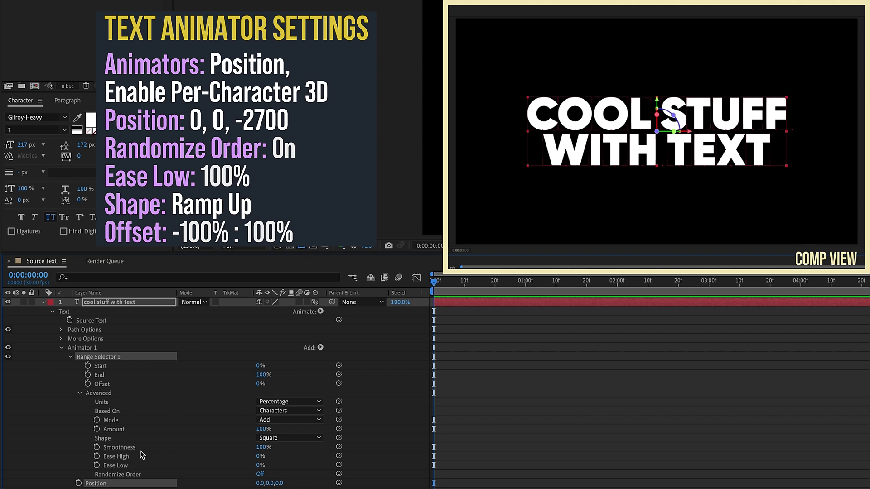
# Set the animator's Z position to -2700 and turn Randomize Order on
pyautogui.moveTo(280, 483); pyautogui.dragTo(176, 478)
pyautogui.moveTo(278, 484)
pyautogui.mouseDown()
pyautogui.moveTo(267, 482)
pyautogui.moveTo(284, 479)
pyautogui.mouseUp()
pyautogui.click(284, 478)
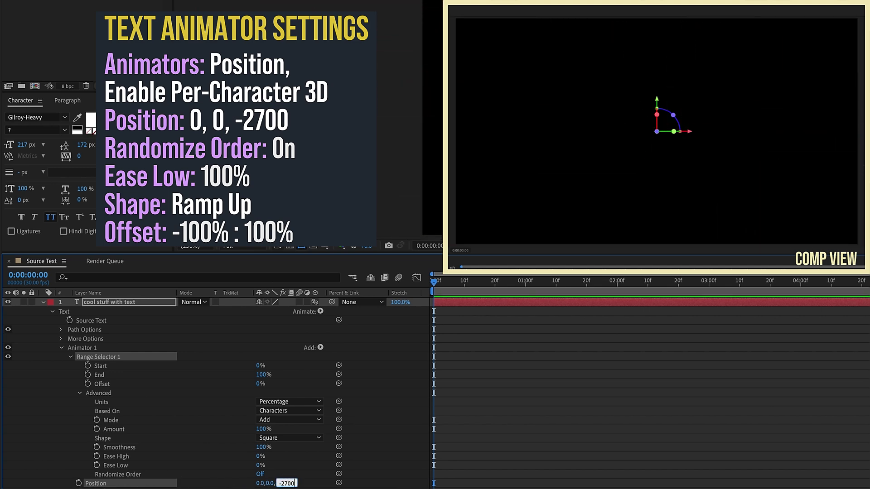
pyautogui.write('-2700')
pyautogui.press('Return')
pyautogui.click(262, 474)
pyautogui.click(261, 474)
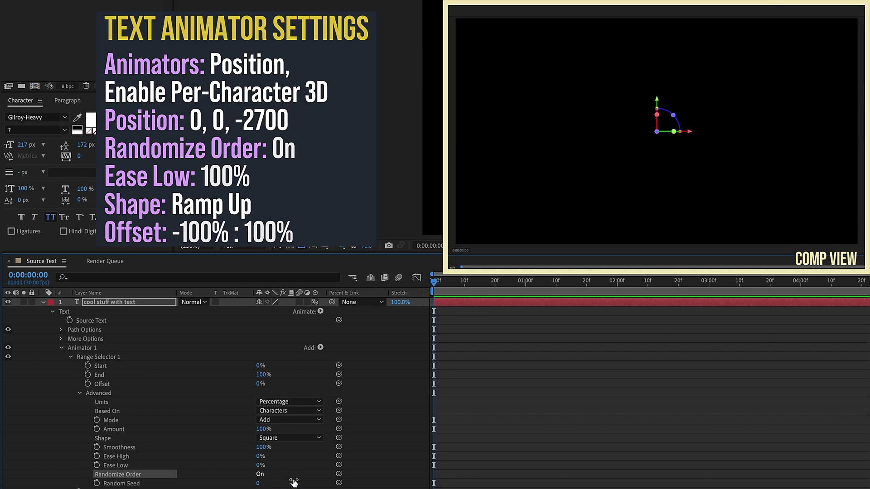
# Set Ease Low to 100%, Shape to Ramp Up, and Offset to -100%
pyautogui.click(135, 467)
pyautogui.click(260, 465)
pyautogui.write('100')
pyautogui.press('Return')
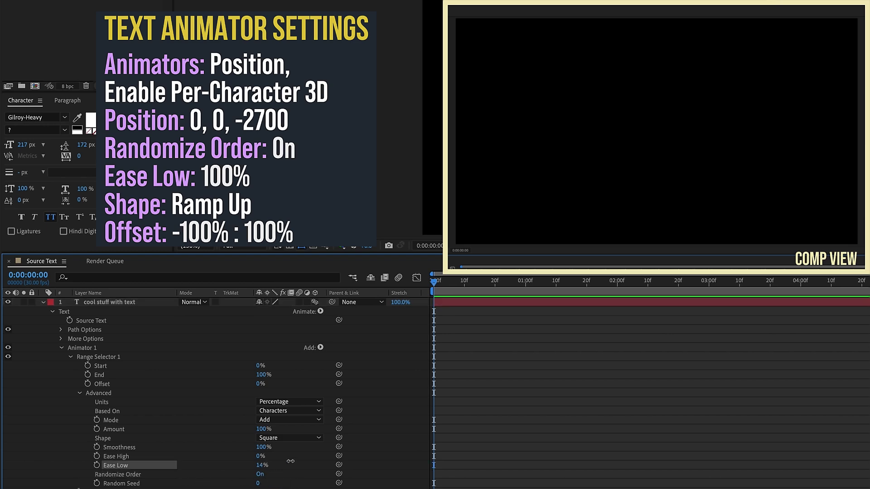
pyautogui.click(134, 439)
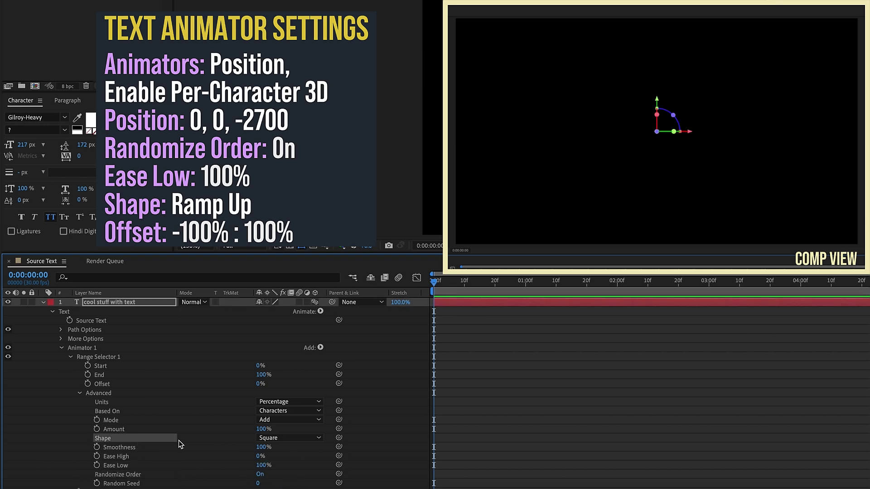
pyautogui.click(287, 438)
pyautogui.click(304, 466)
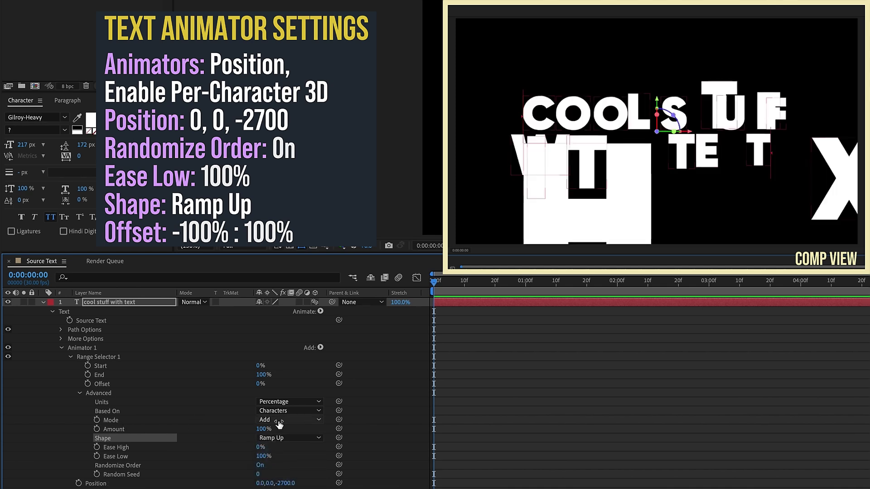
pyautogui.click(259, 384)
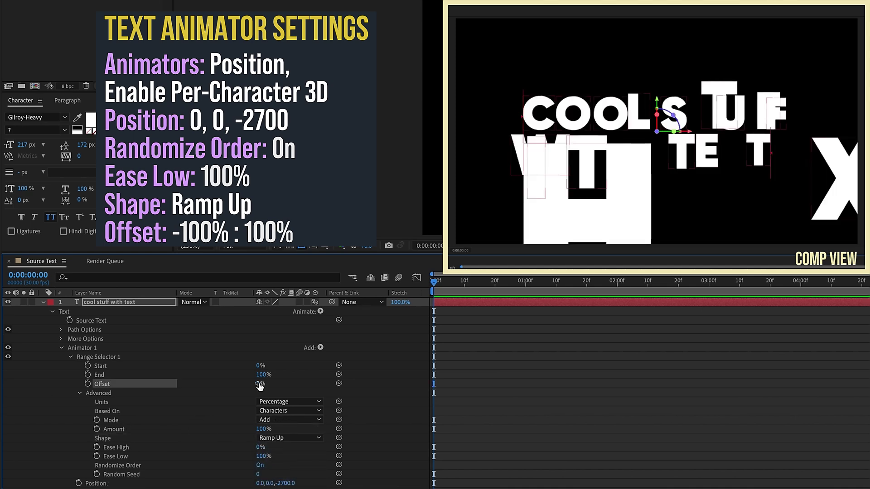
pyautogui.moveTo(211, 385); pyautogui.dragTo(141, 385)
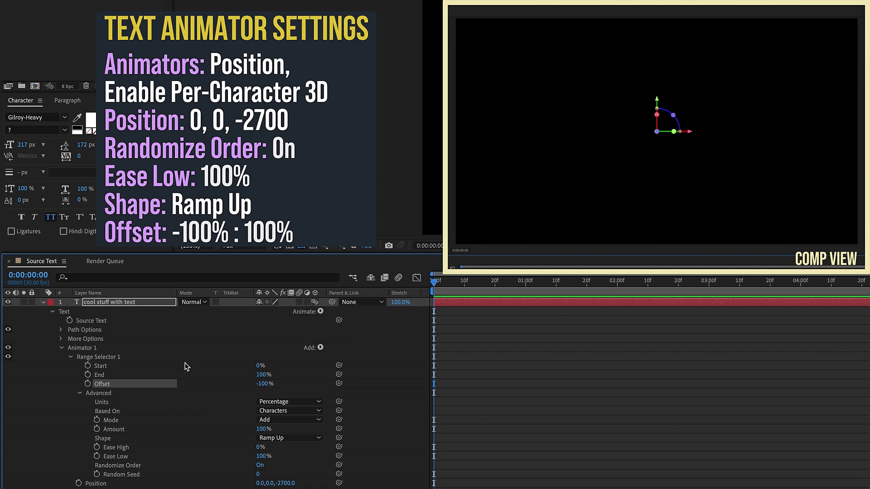
# Keyframe Offset from -100% at 0 to fully assembled at 1 second, then preview
pyautogui.click(88, 384)
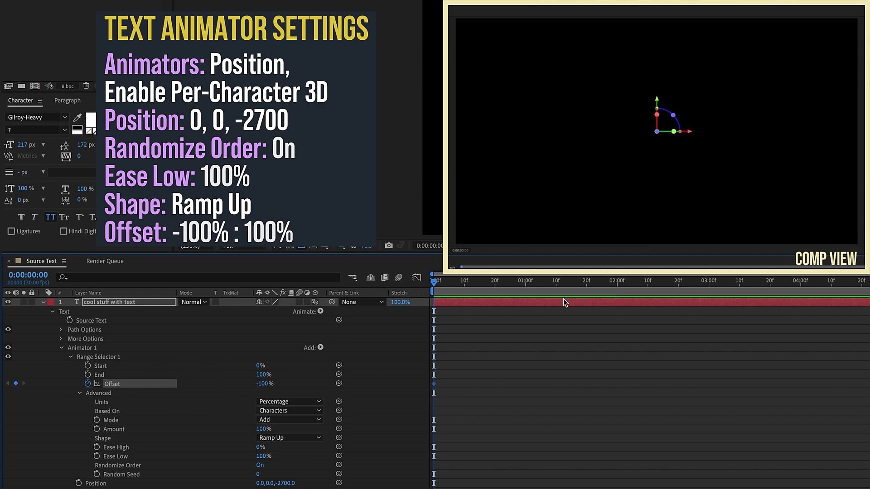
pyautogui.click(526, 282)
pyautogui.moveTo(271, 390); pyautogui.dragTo(380, 384)
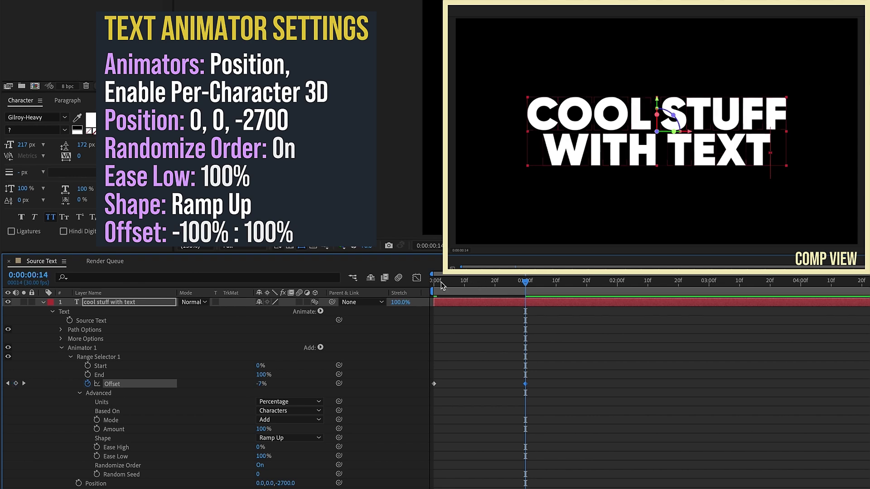
pyautogui.press('Home')
pyautogui.press('space')
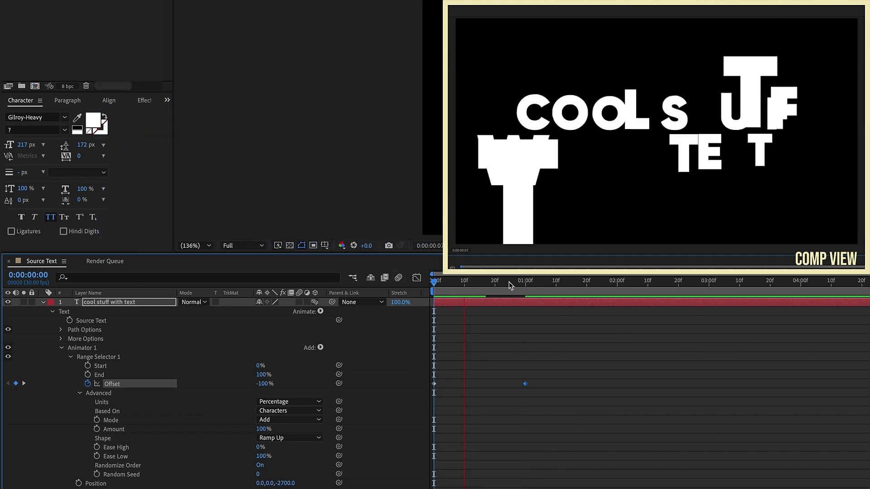
# Paste the Offset keyframes at 7 seconds and time-reverse them
pyautogui.click(737, 309)
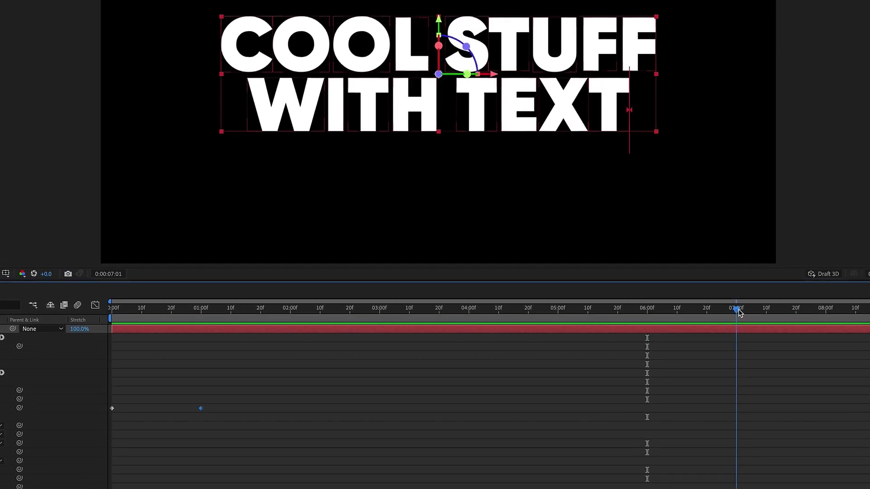
pyautogui.moveTo(236, 403); pyautogui.dragTo(67, 427)
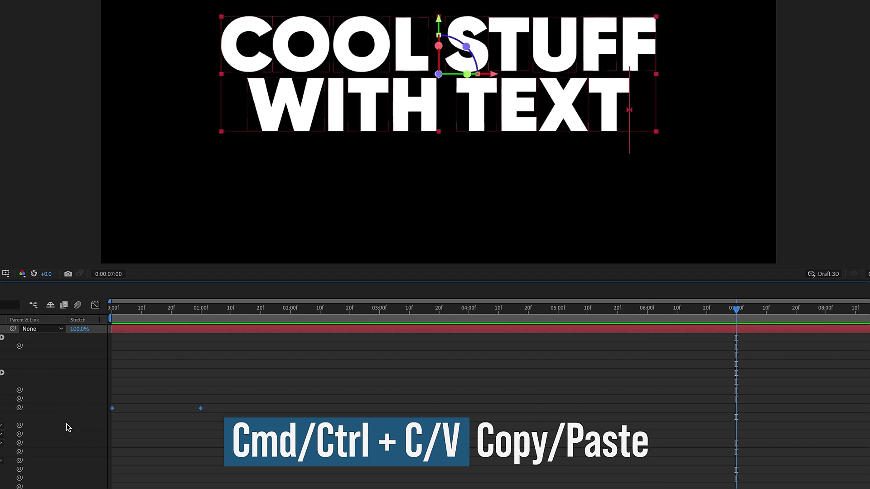
pyautogui.hotkey('ctrl', 'v')
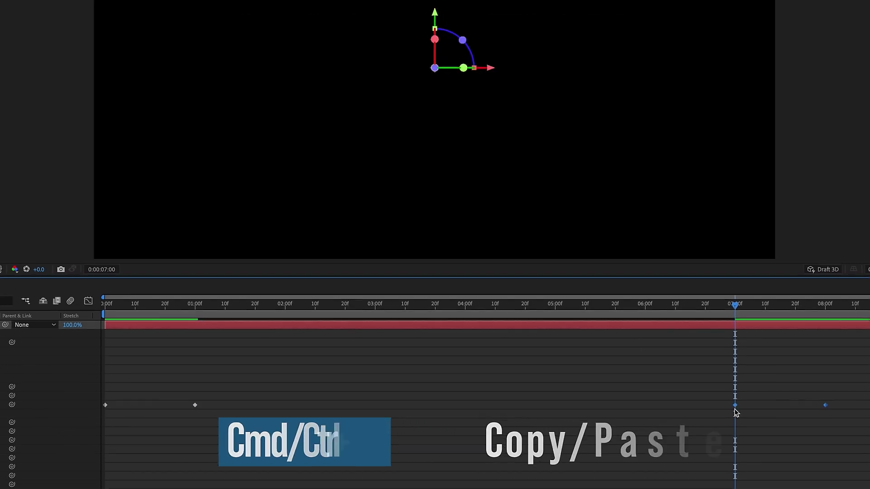
pyautogui.rightClick(737, 409)
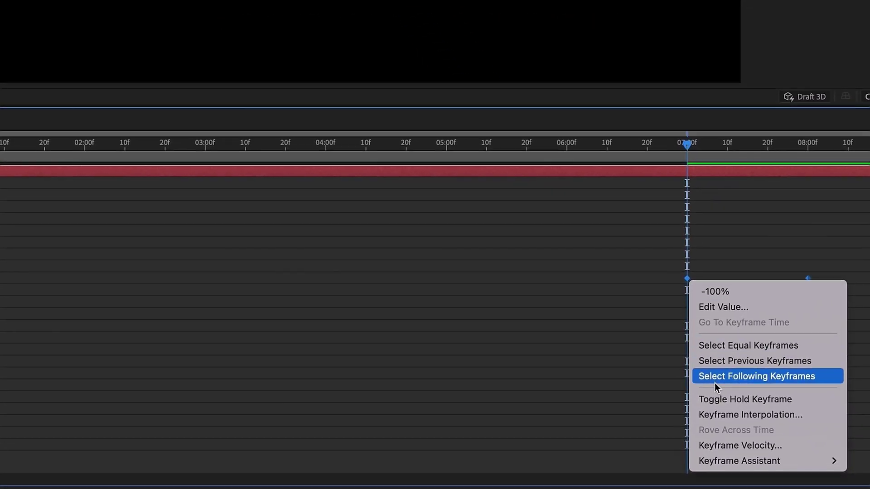
pyautogui.moveTo(716, 460)
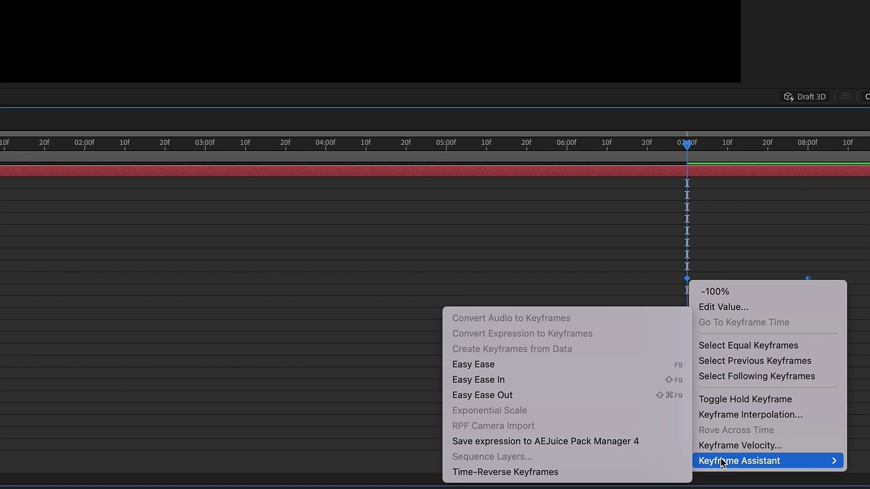
pyautogui.click(592, 473)
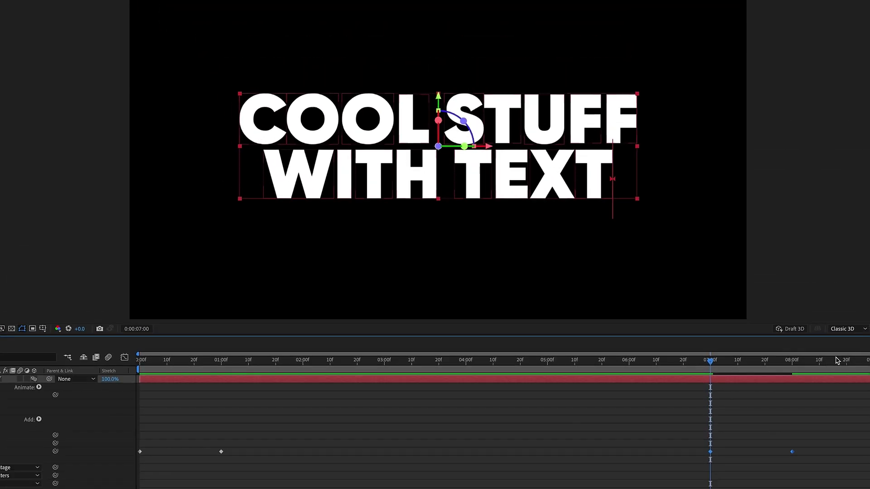
# End the work area at about 8:10 and preview the animation
pyautogui.moveTo(837, 361); pyautogui.dragTo(817, 370)
pyautogui.press('space')
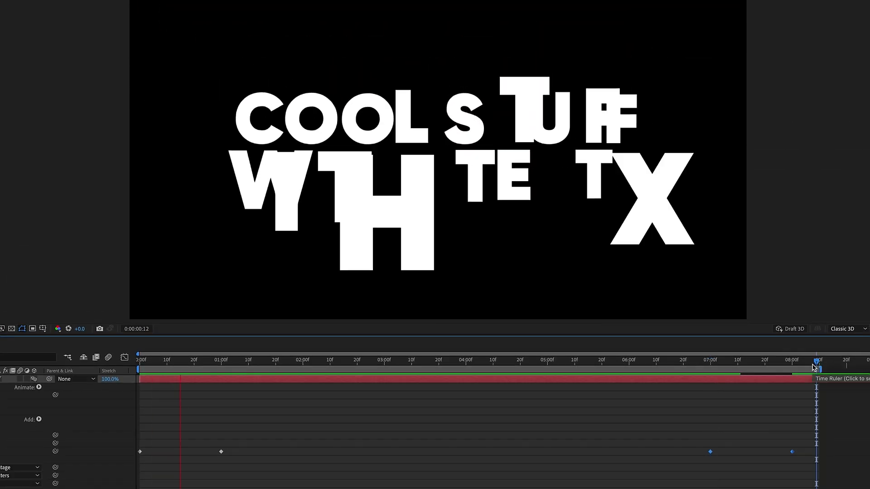
pyautogui.click(694, 363)
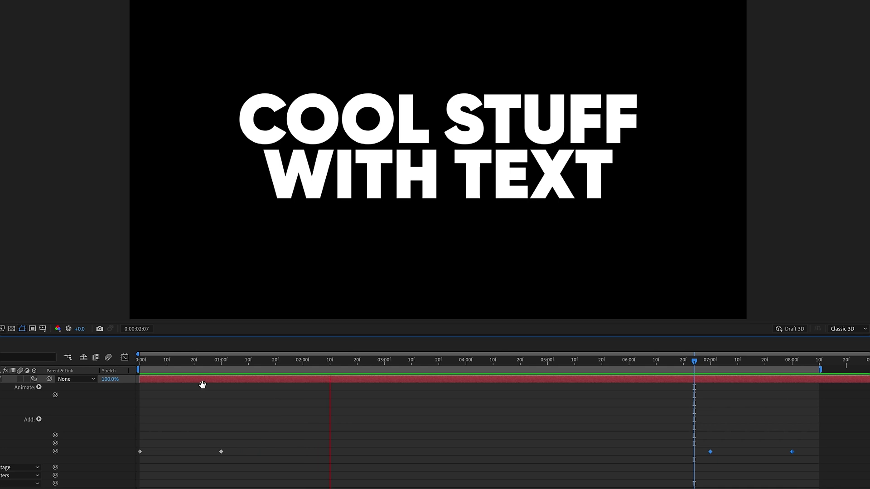
# Stop the preview, collapse the text layer's properties, and park time at about 2:25
pyautogui.press('space')
pyautogui.click(285, 362)
pyautogui.press('Home')
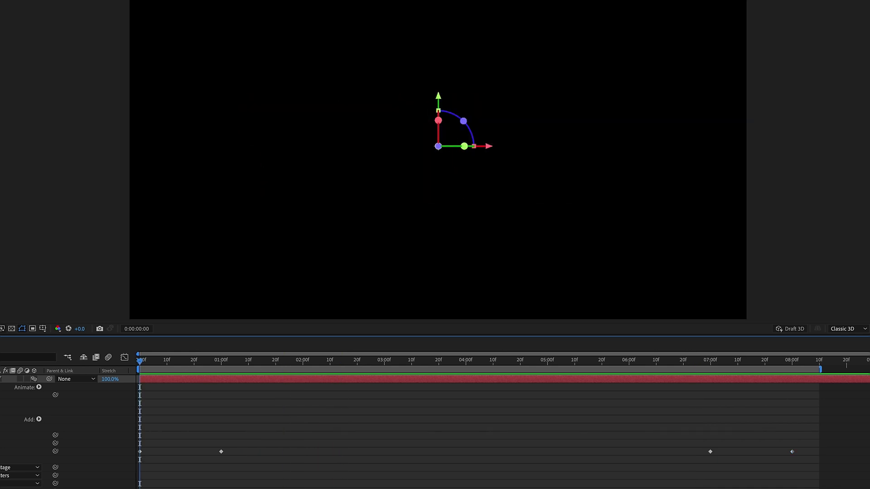
pyautogui.press('u')
pyautogui.click(368, 366)
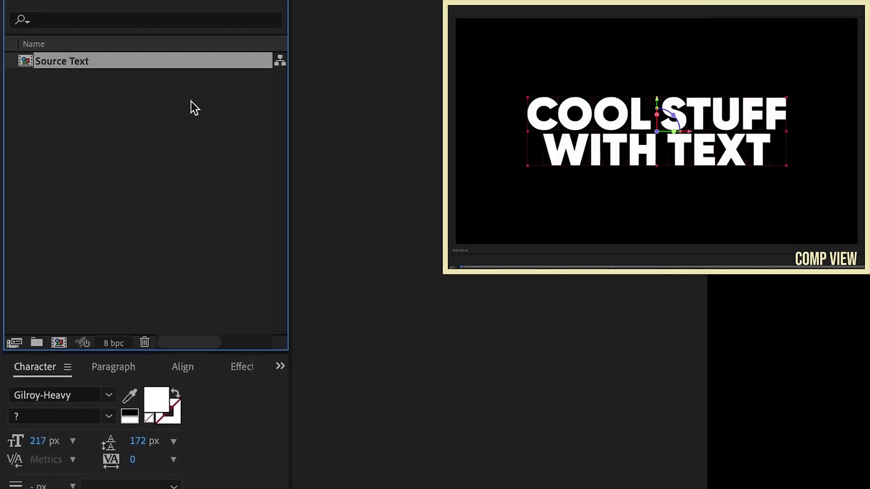
# Create a composition named 'Animation' from the Source Text comp
pyautogui.moveTo(56, 62); pyautogui.dragTo(59, 344)
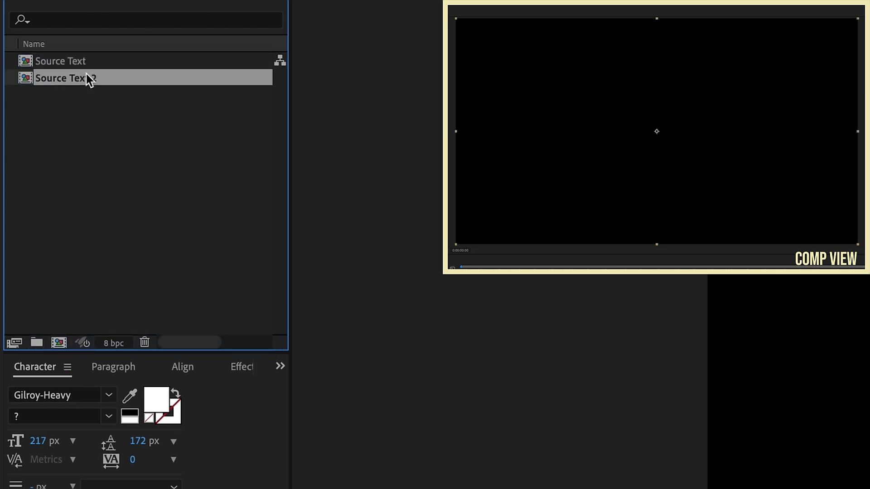
pyautogui.press('Return')
pyautogui.write('Animation')
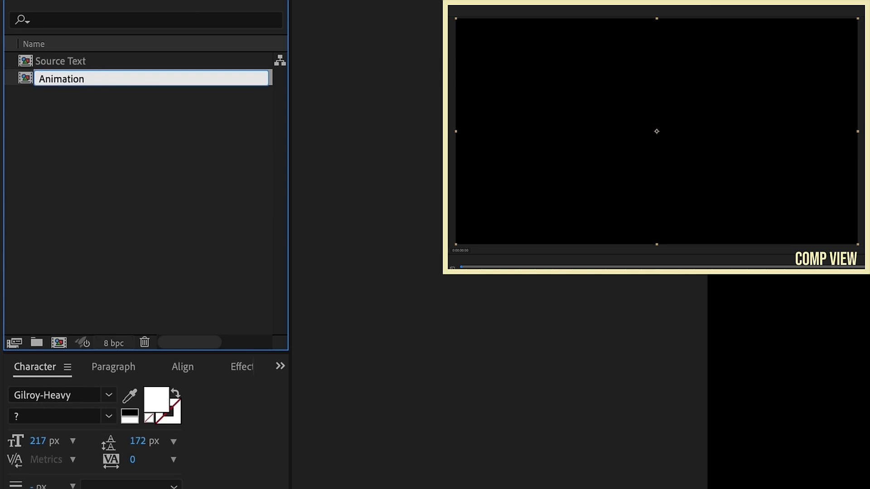
pyautogui.press('Return')
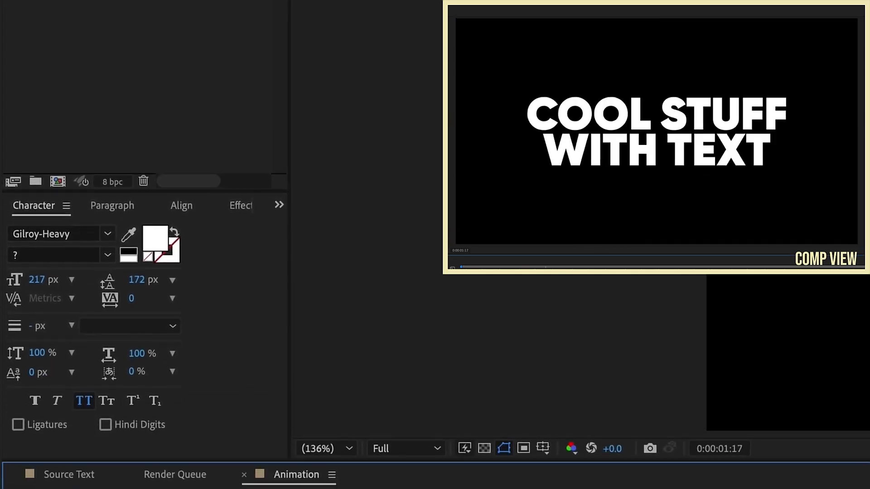
# Select Magma under Animation Presets > Presets > Backgrounds and return time to 0
pyautogui.click(226, 198)
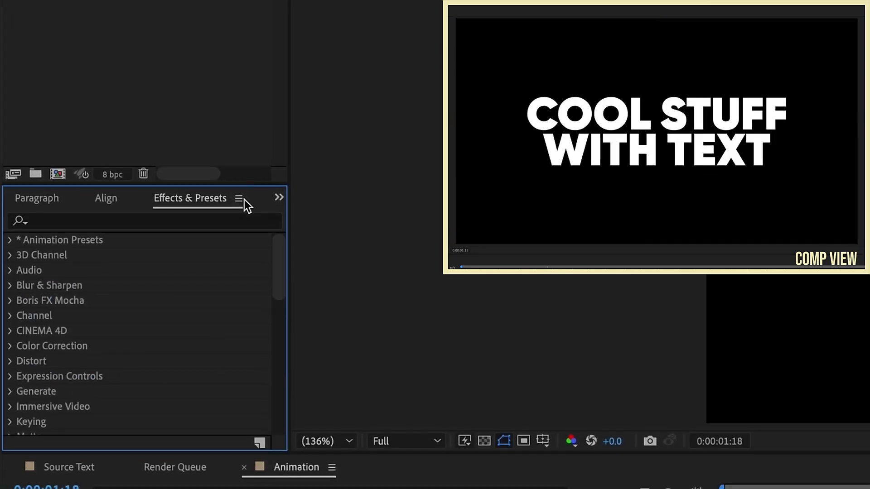
pyautogui.click(10, 240)
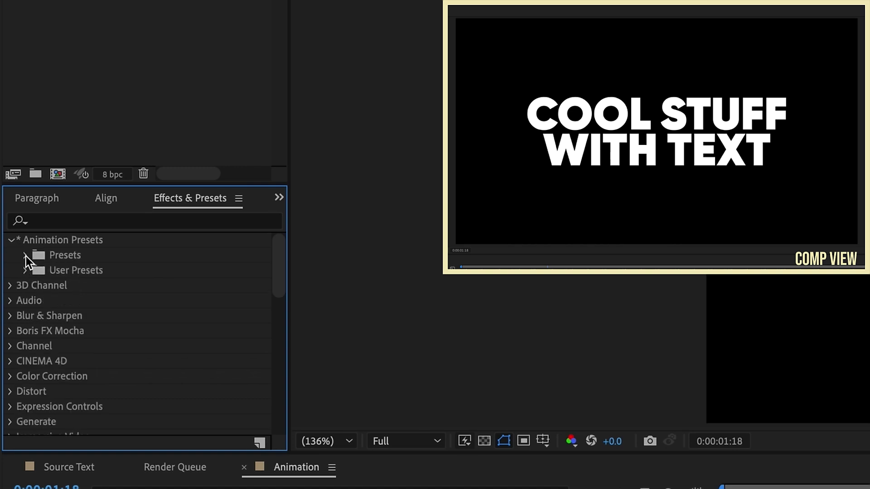
pyautogui.click(26, 257)
pyautogui.doubleClick(83, 253)
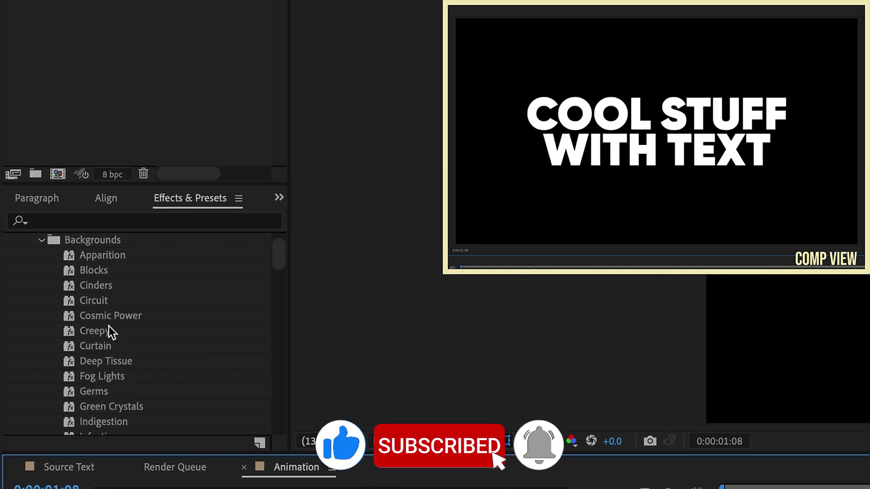
pyautogui.scroll(-4, 109, 327)
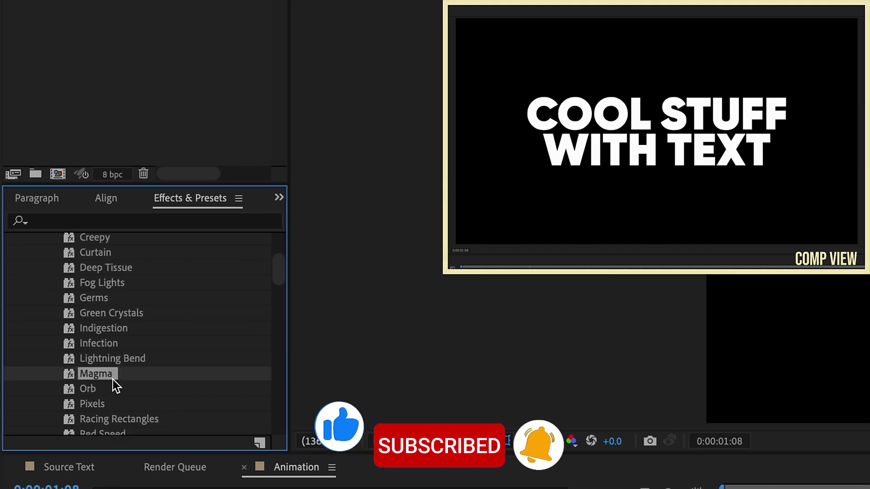
pyautogui.click(117, 387)
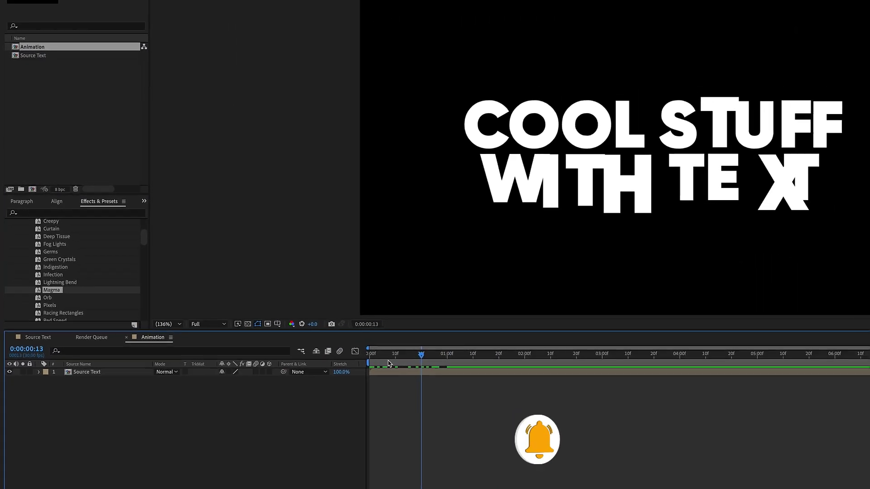
pyautogui.press('Home')
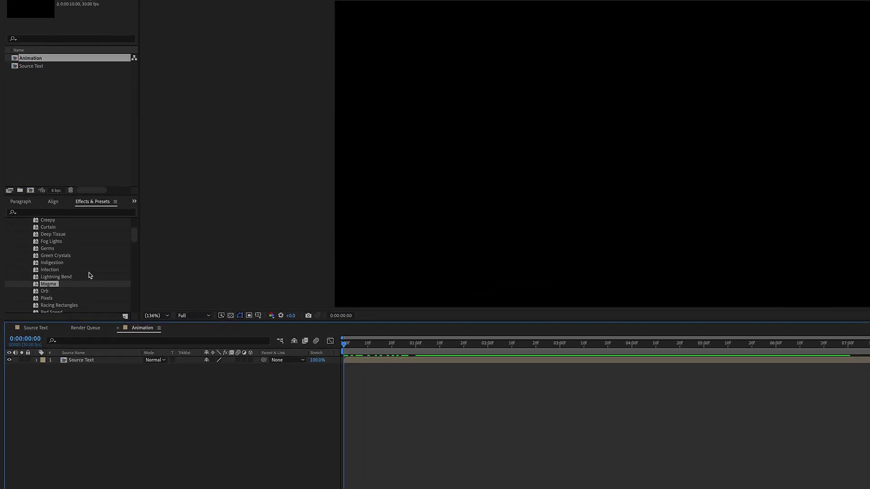
# Apply the Magma preset to the Animation comp, reveal its keyframes, and scrub to about 1:28
pyautogui.moveTo(47, 284); pyautogui.dragTo(350, 360)
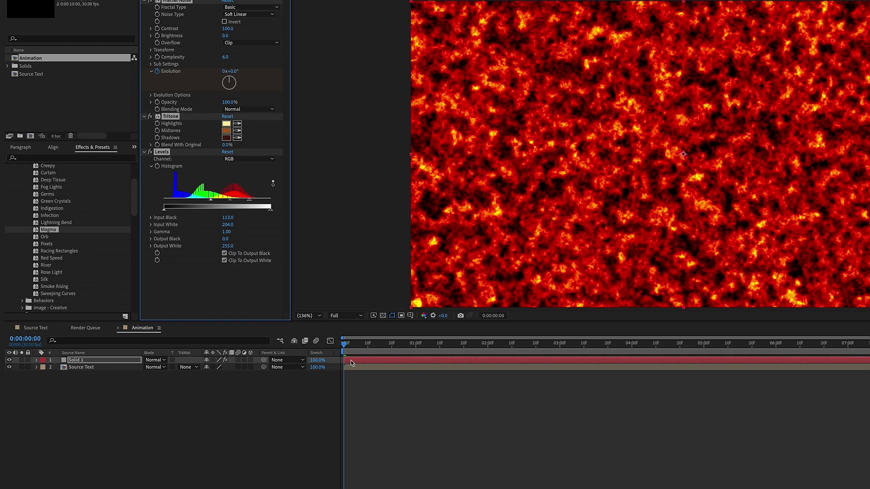
pyautogui.click(350, 360)
pyautogui.press('u')
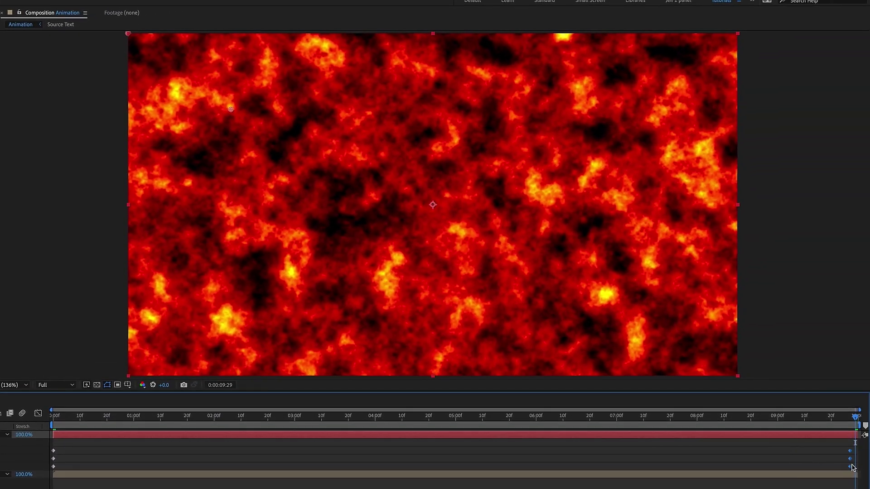
pyautogui.moveTo(855, 417); pyautogui.dragTo(233, 423)
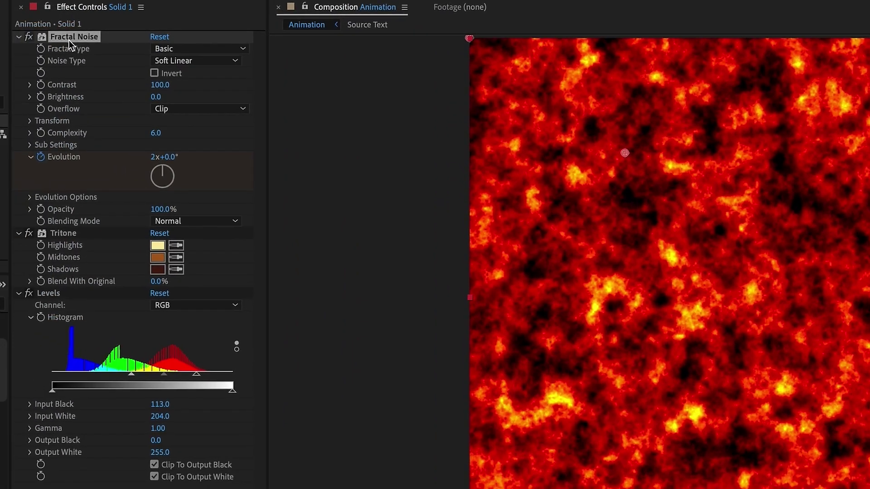
pyautogui.click(21, 299)
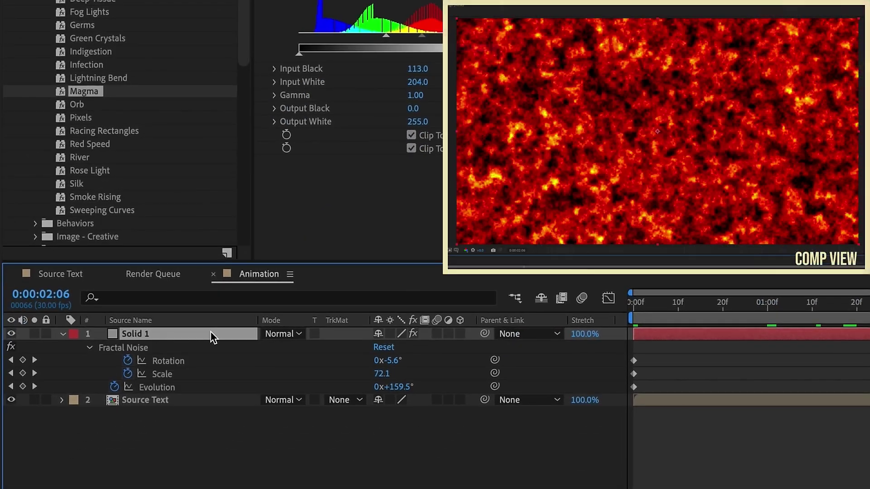
pyautogui.press('Return')
# Rename the solid 'Magma', move it below Source Text, and set its track matte to Alpha
pyautogui.write('Magma')
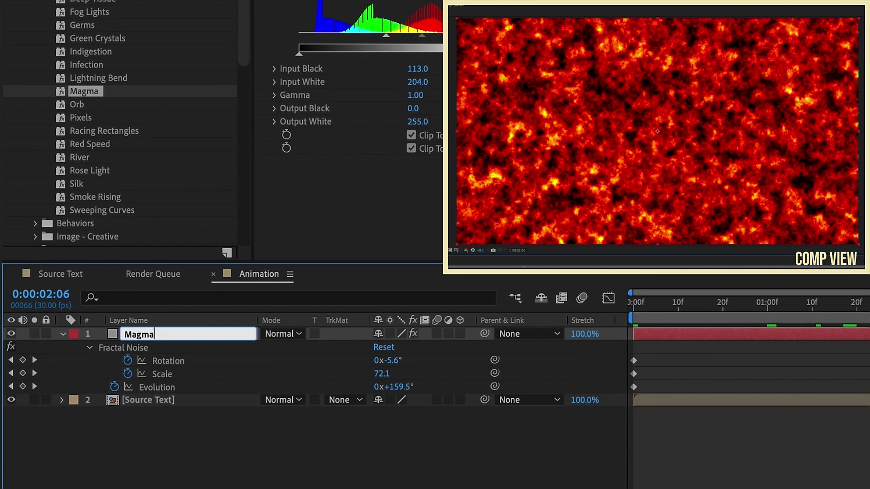
pyautogui.click(63, 334)
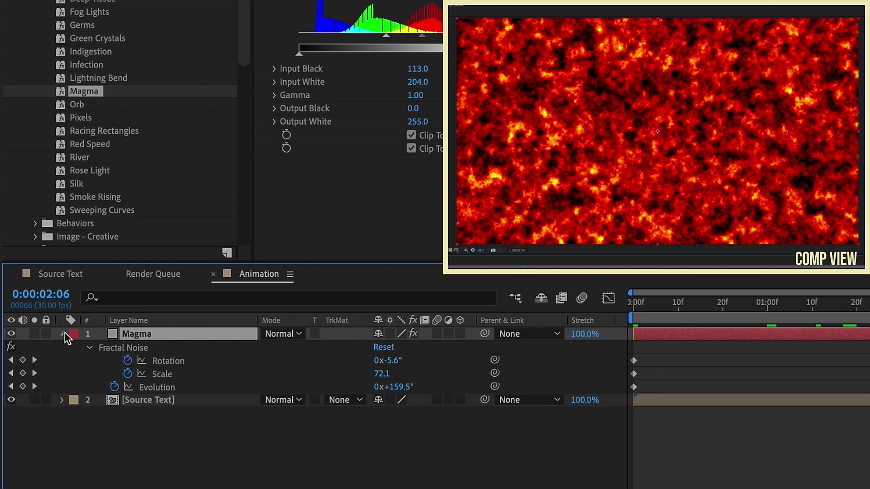
pyautogui.moveTo(151, 333); pyautogui.dragTo(184, 352)
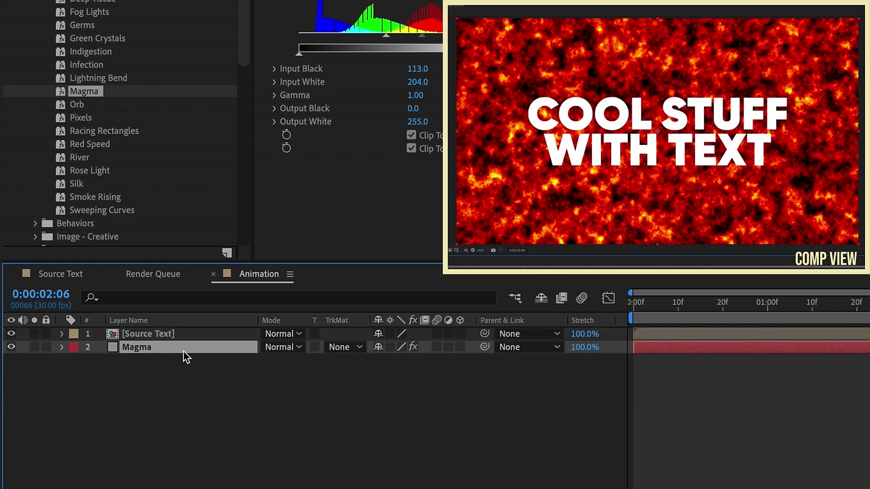
pyautogui.click(346, 349)
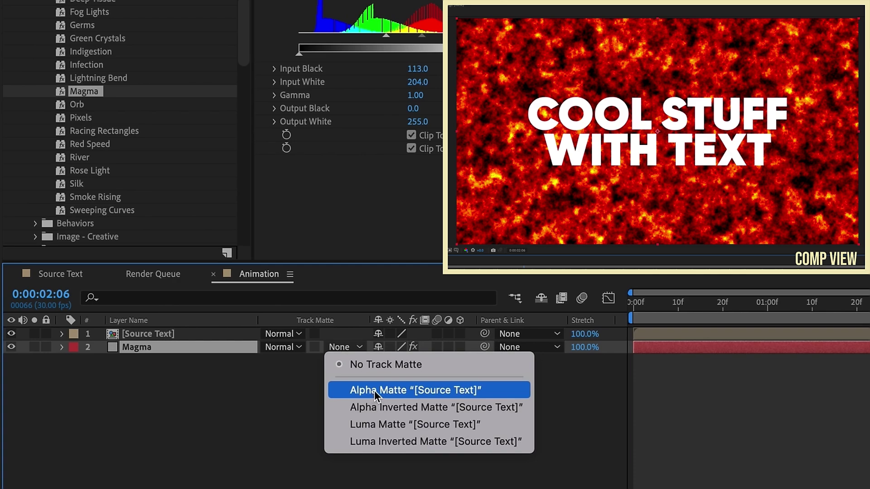
pyautogui.click(374, 391)
pyautogui.press('space')
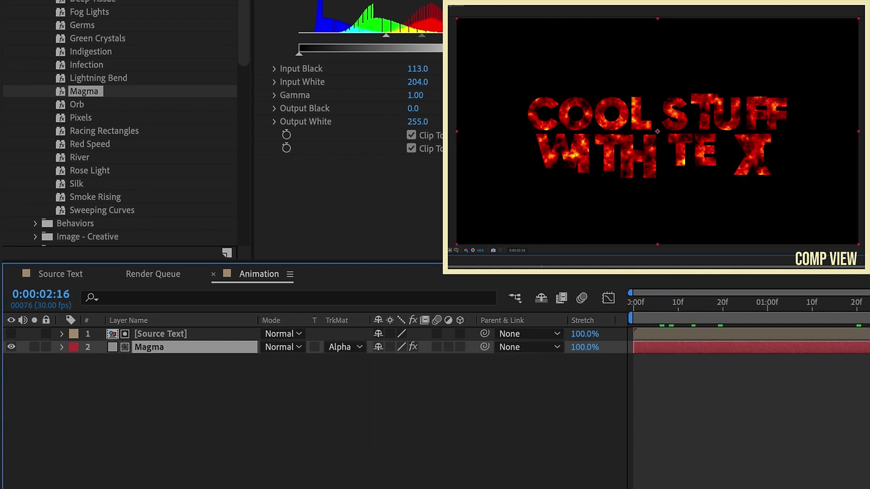
# Duplicate Source Text, make the copy visible, and move it below Magma
pyautogui.click(173, 336)
pyautogui.hotkey('ctrl', 'd')
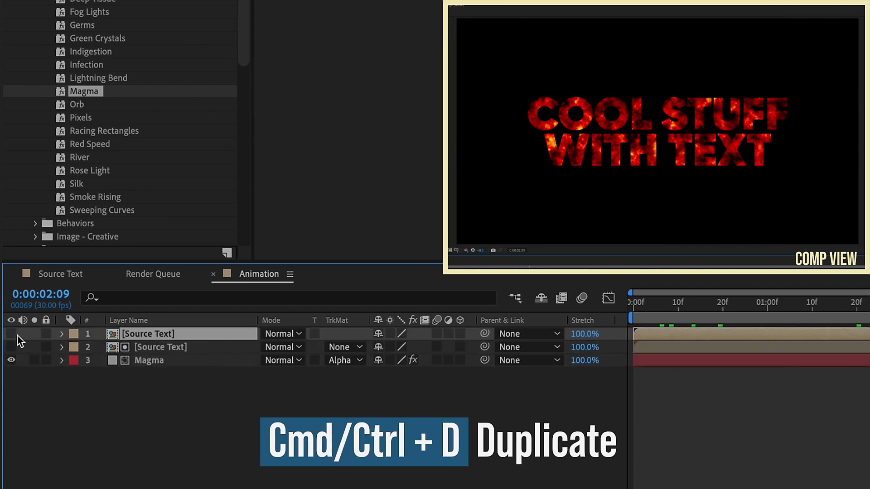
pyautogui.click(11, 333)
pyautogui.moveTo(151, 333); pyautogui.dragTo(156, 380)
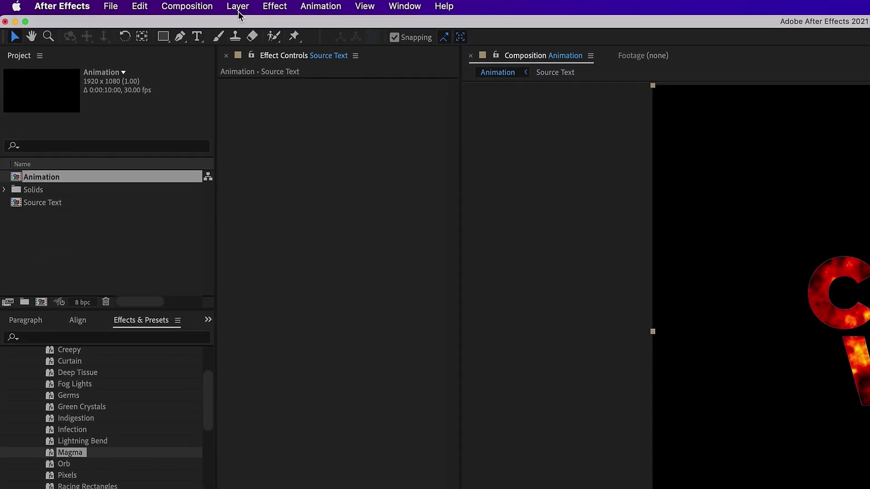
# Add Outer Glow and Stroke layer styles to the duplicate text layer
pyautogui.click(237, 6)
pyautogui.moveTo(297, 356)
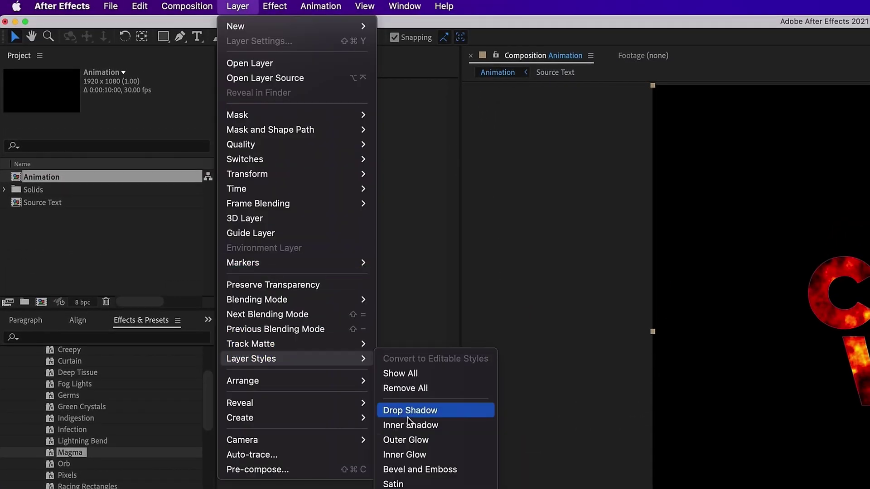
pyautogui.click(420, 440)
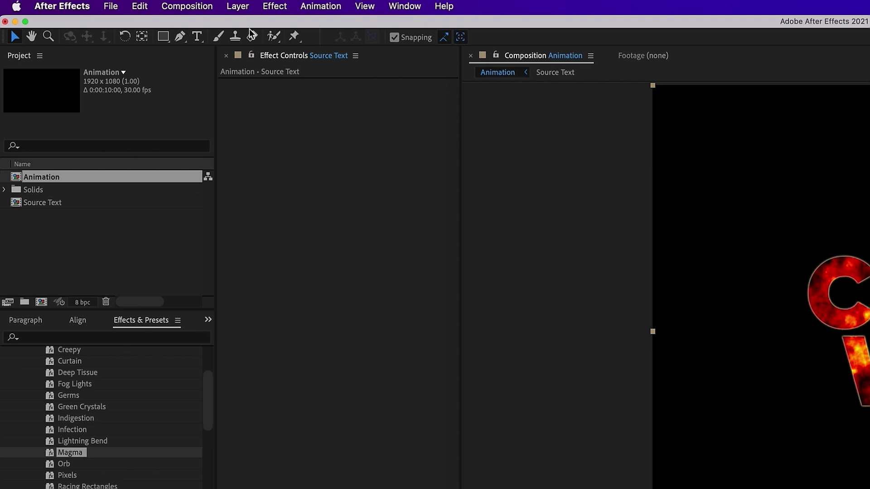
pyautogui.click(238, 6)
pyautogui.moveTo(315, 345)
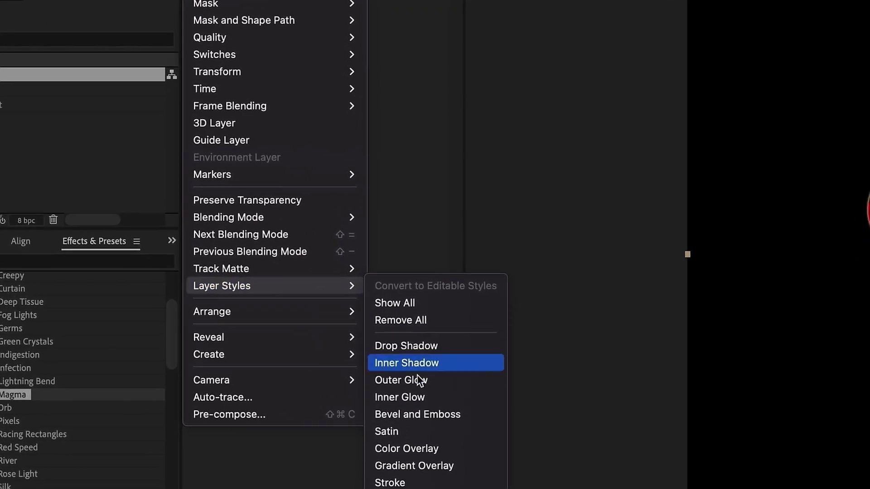
pyautogui.click(402, 467)
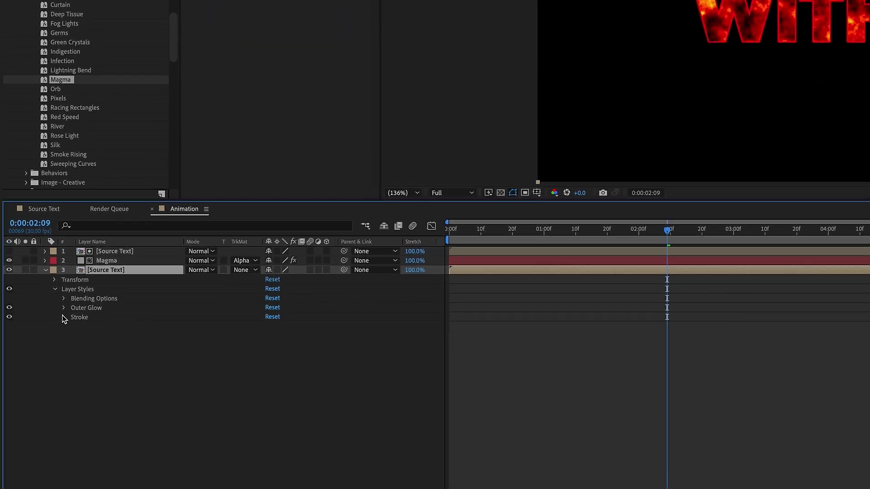
# Give the duplicate text's Outer Glow 60% opacity, orange colour FF5400 and size 50
pyautogui.click(64, 317)
pyautogui.click(64, 308)
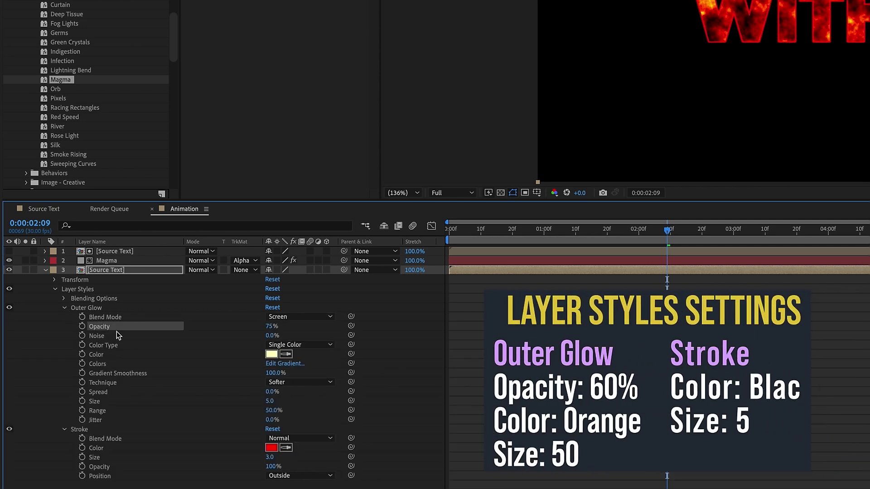
pyautogui.click(272, 327)
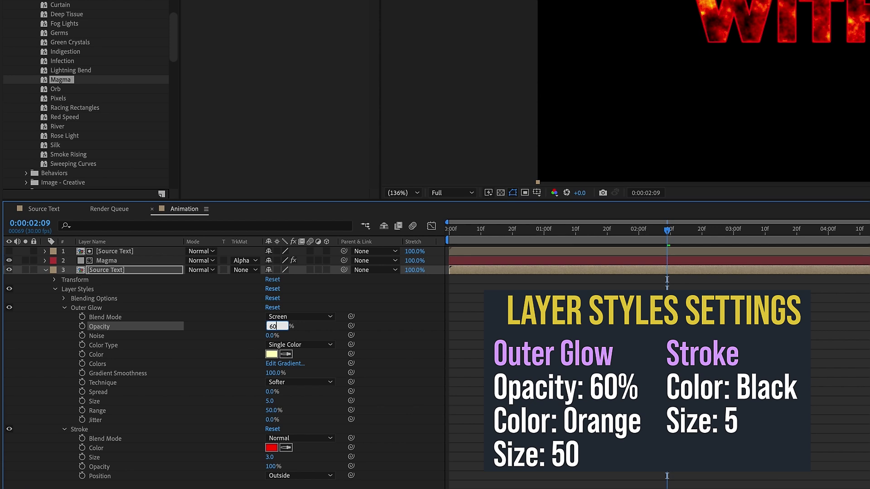
pyautogui.press('Return')
pyautogui.click(271, 354)
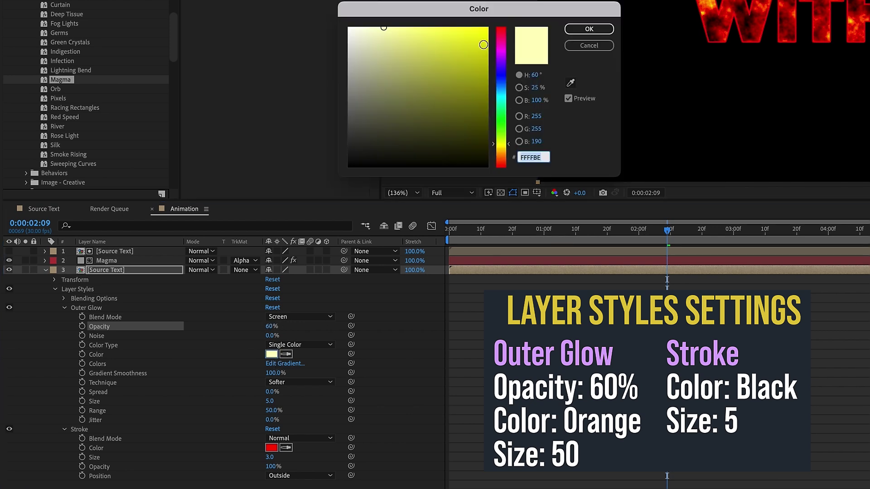
pyautogui.moveTo(483, 44); pyautogui.dragTo(487, 28)
pyautogui.moveTo(503, 147); pyautogui.dragTo(505, 163)
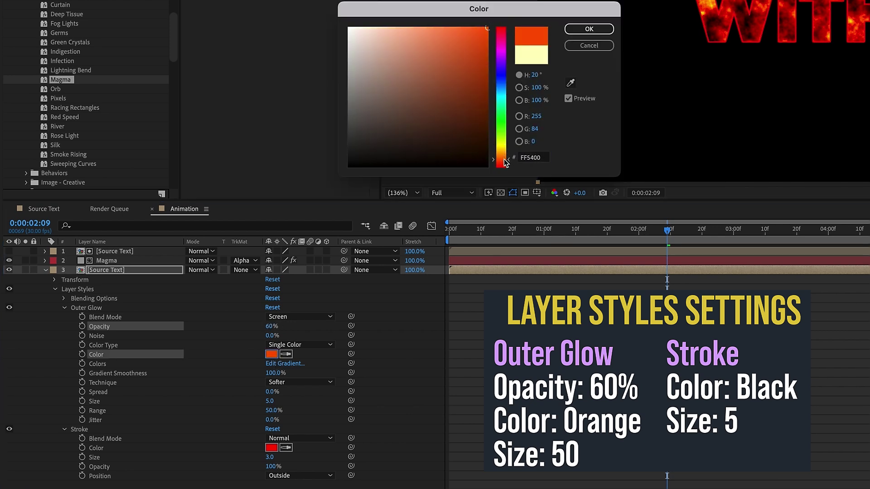
pyautogui.click(589, 29)
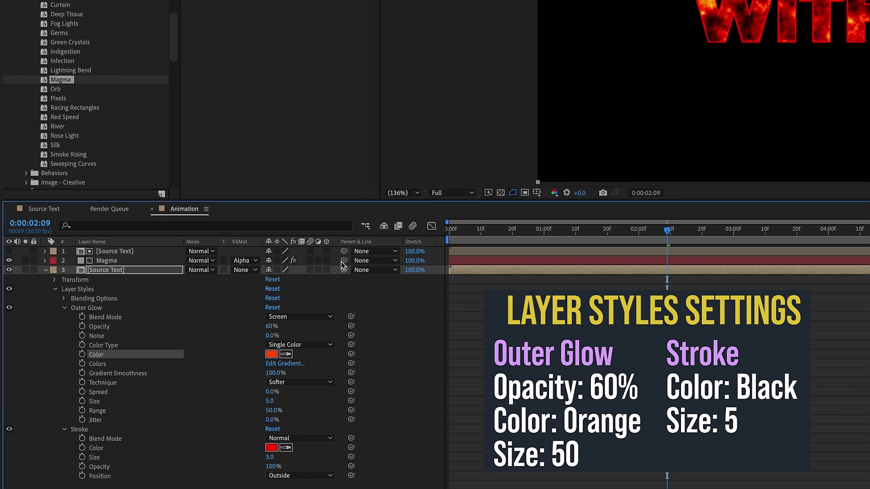
pyautogui.click(109, 402)
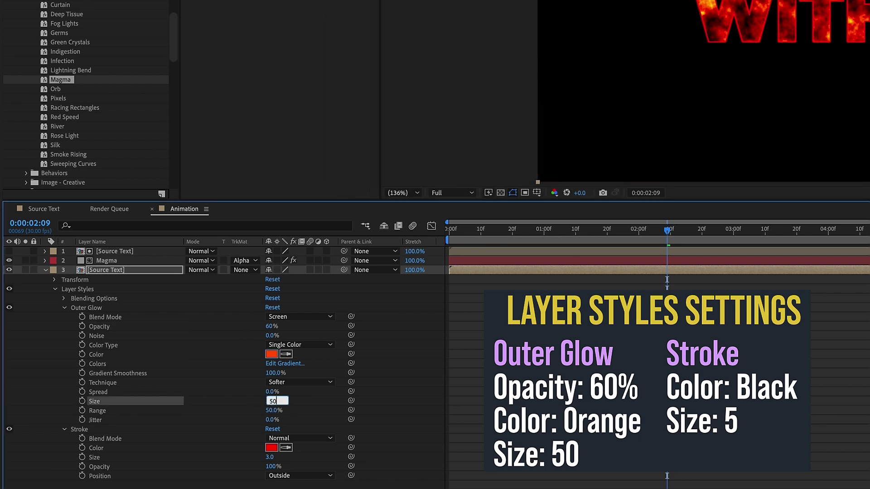
pyautogui.click(379, 410)
# Set the text's Stroke colour to black and its size to 5
pyautogui.click(272, 448)
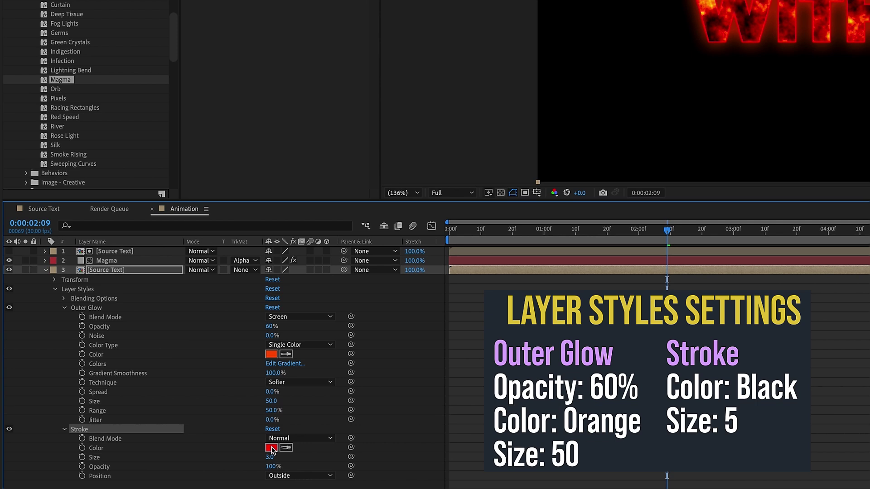
pyautogui.click(272, 449)
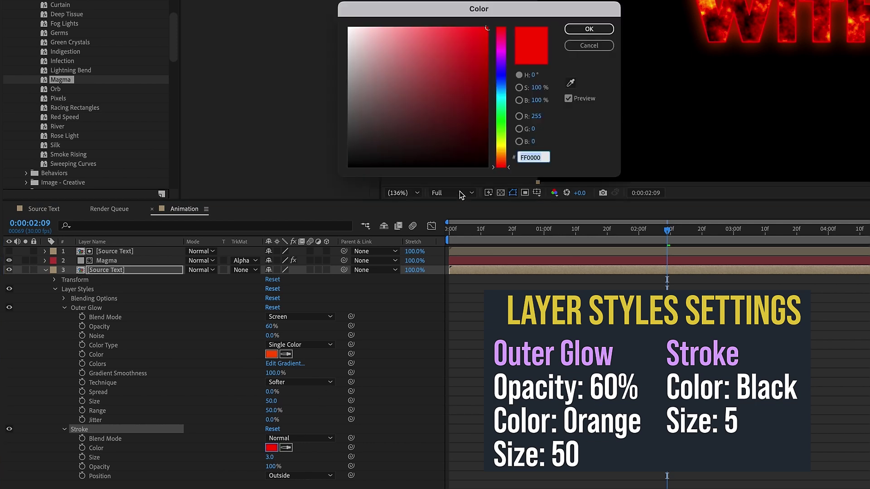
pyautogui.click(468, 154)
pyautogui.click(589, 28)
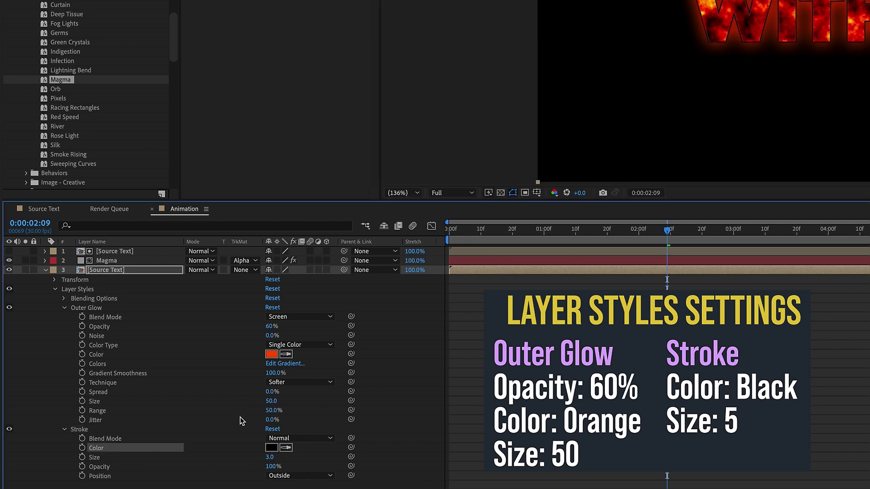
pyautogui.write('5')
pyautogui.press('Return')
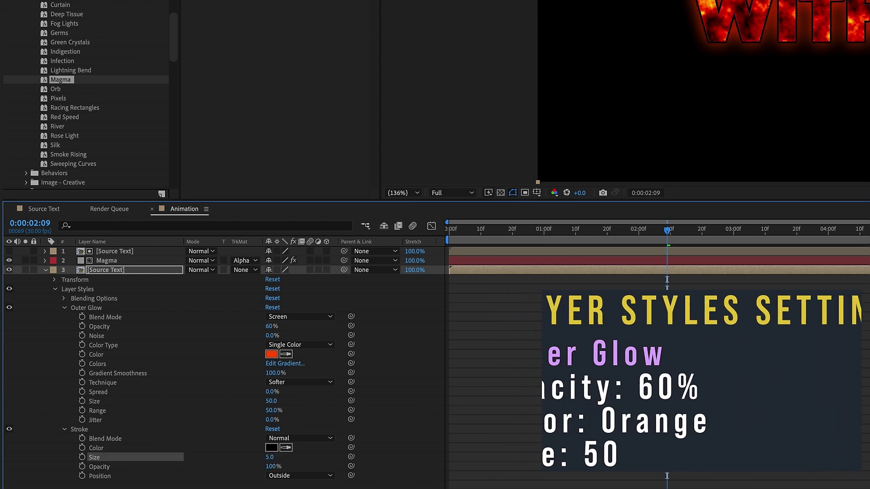
pyautogui.click(46, 271)
# Duplicate the styled text layer and give the copy a bright yellow stroke of size 8.5
pyautogui.click(101, 271)
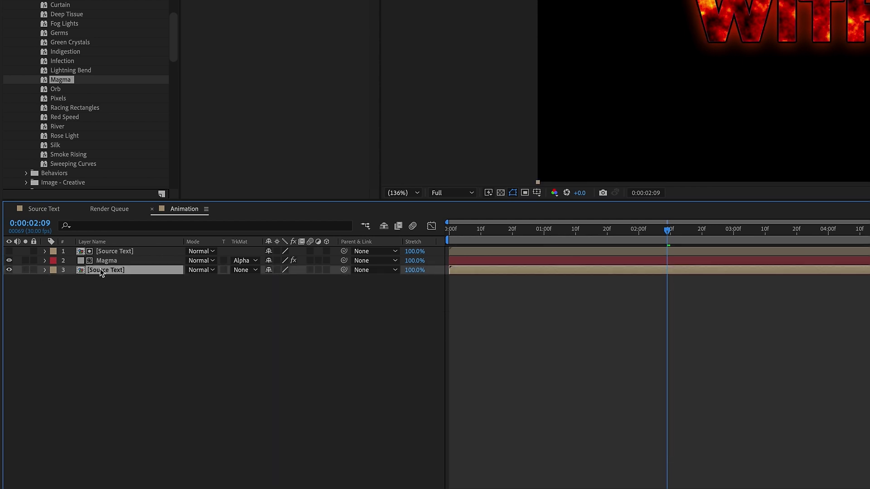
pyautogui.hotkey('ctrl', 'd')
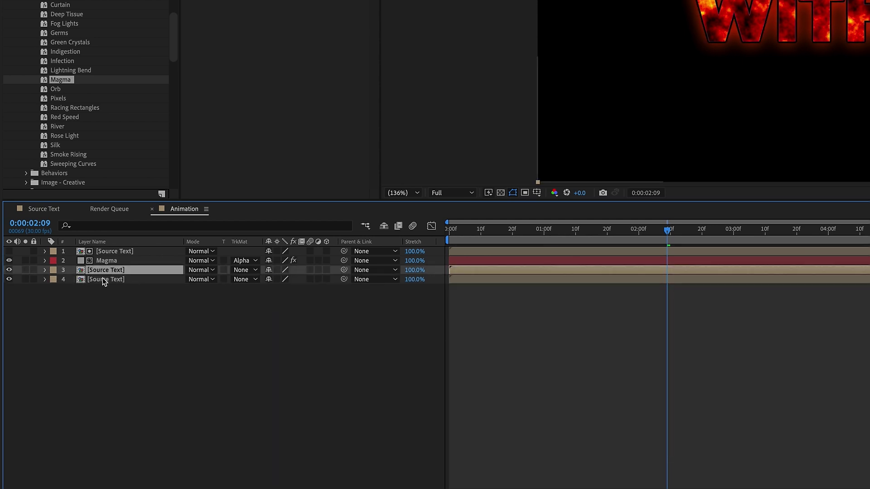
pyautogui.click(44, 279)
pyautogui.click(105, 279)
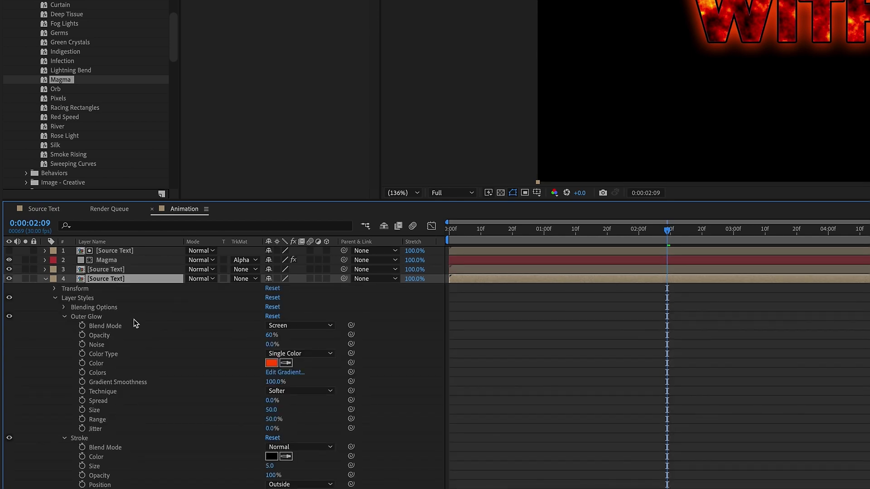
pyautogui.click(65, 317)
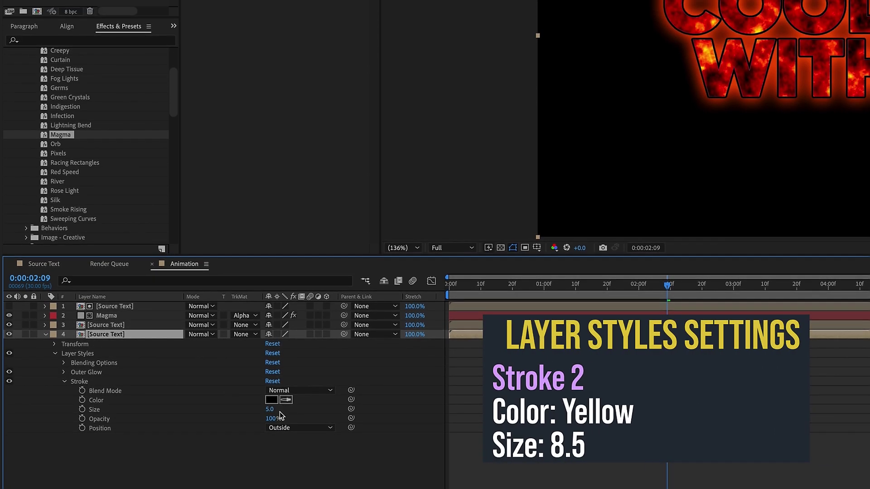
pyautogui.click(272, 400)
pyautogui.moveTo(475, 120); pyautogui.dragTo(489, 72)
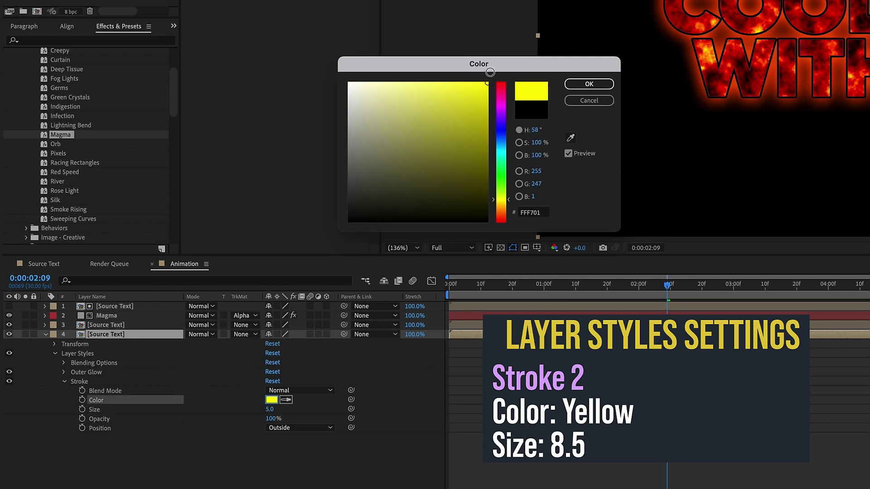
pyautogui.click(589, 84)
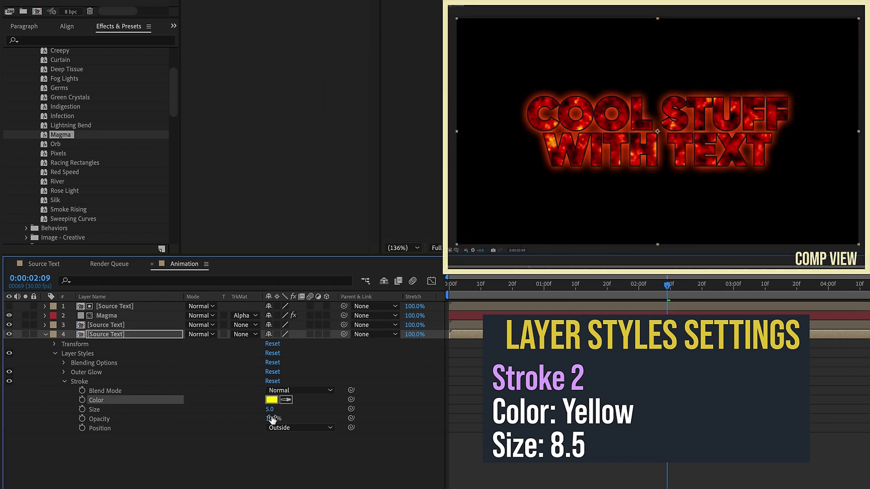
pyautogui.click(272, 410)
pyautogui.write('8.5')
pyautogui.press('Return')
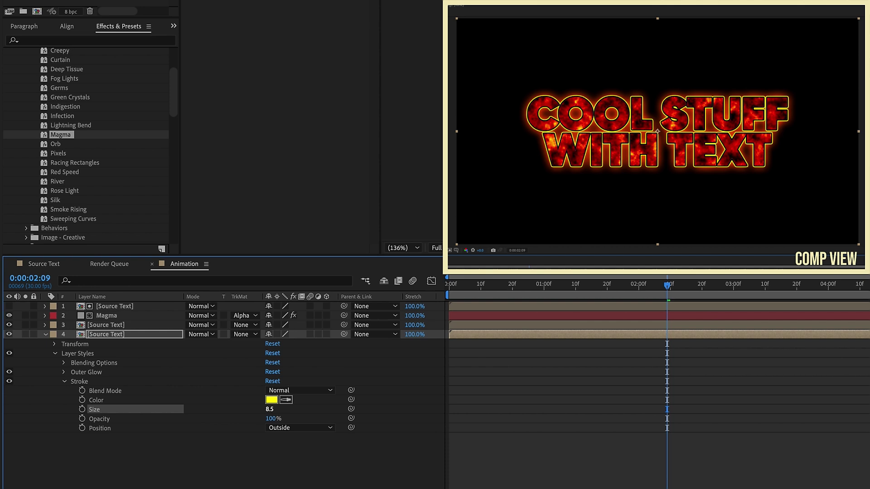
# Deselect all layers and preview the lava title animation
pyautogui.hotkey('ctrl', 'shift', 'a')
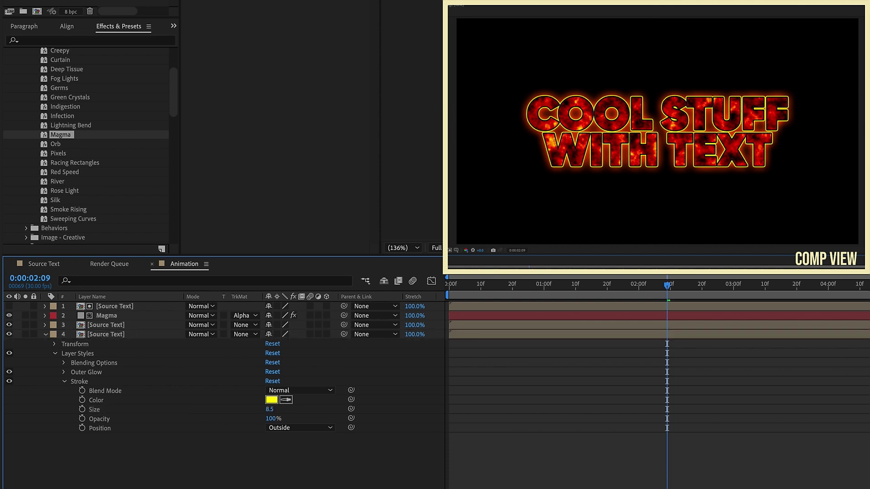
pyautogui.press('space')
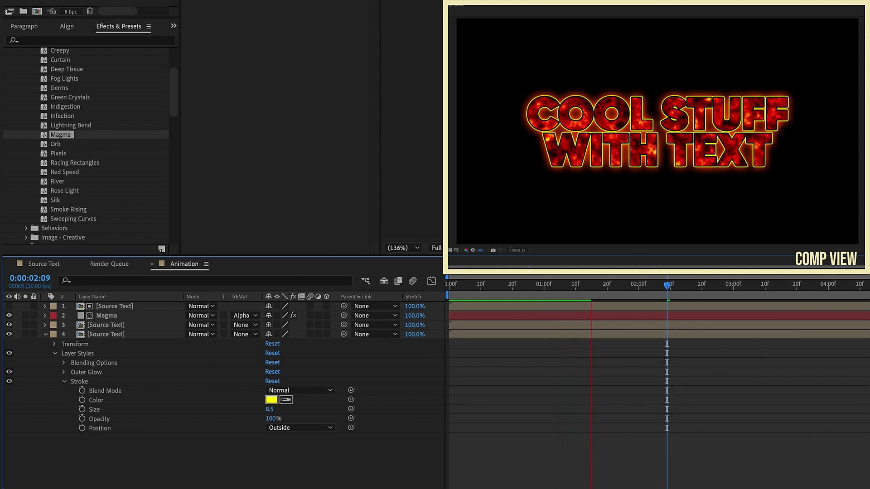
pyautogui.press('space')
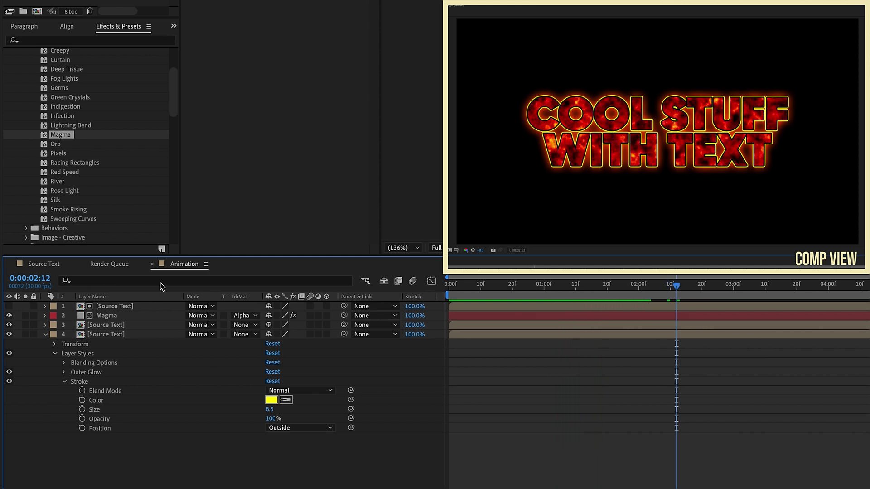
pyautogui.click(45, 335)
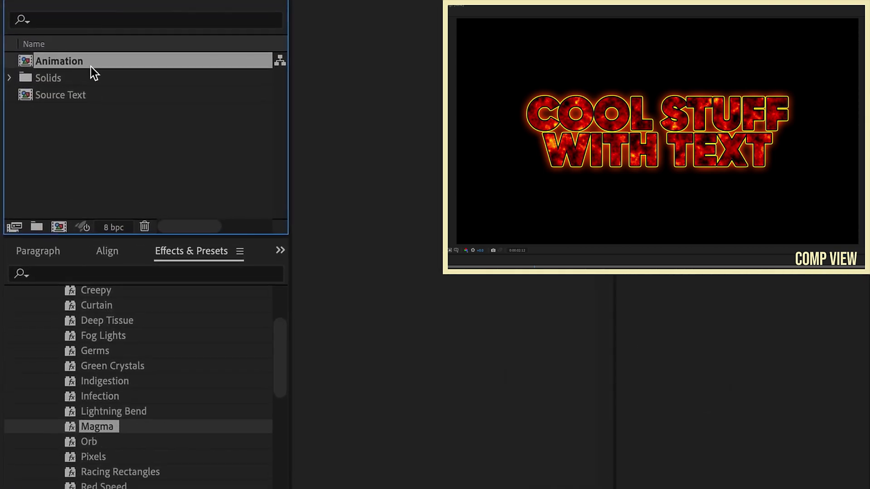
# Drag the Animation comp onto Create New Composition and name the new comp FINAL
pyautogui.moveTo(59, 58); pyautogui.dragTo(58, 226)
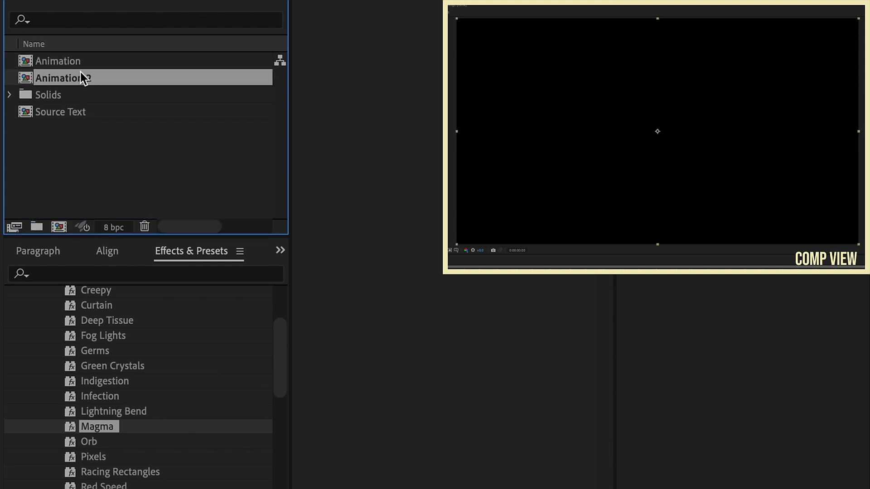
pyautogui.press('Return')
pyautogui.write('FINAL')
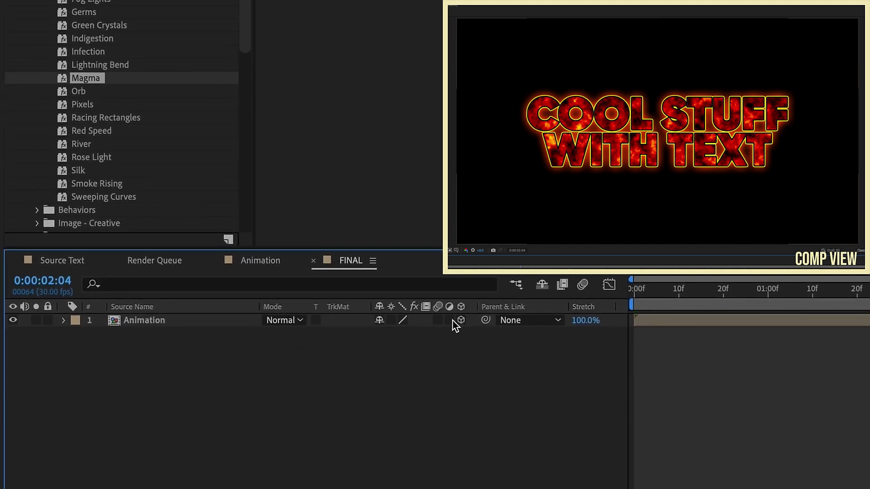
# Duplicate the Animation layer, name it REFLECT, and flip it with X Rotation 180
pyautogui.click(176, 323)
pyautogui.hotkey('ctrl', 'd')
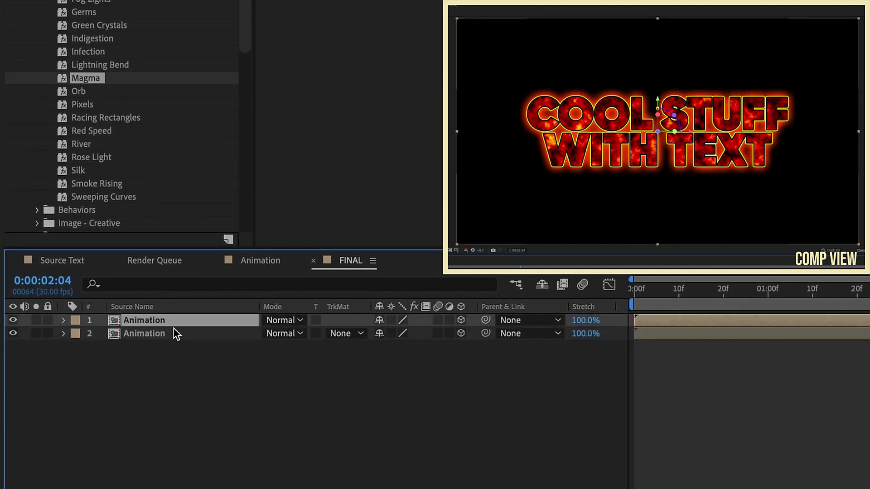
pyautogui.press('Return')
pyautogui.write('RE')
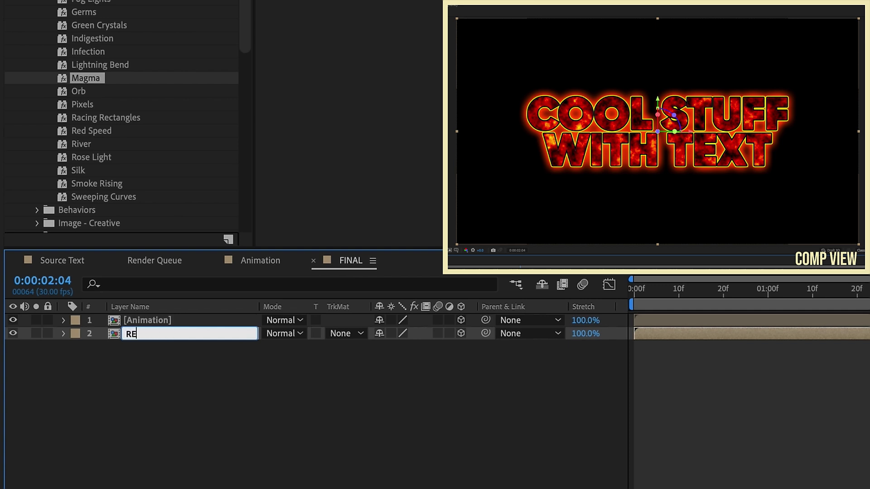
pyautogui.write('FLECT')
pyautogui.press('Return')
pyautogui.press('r')
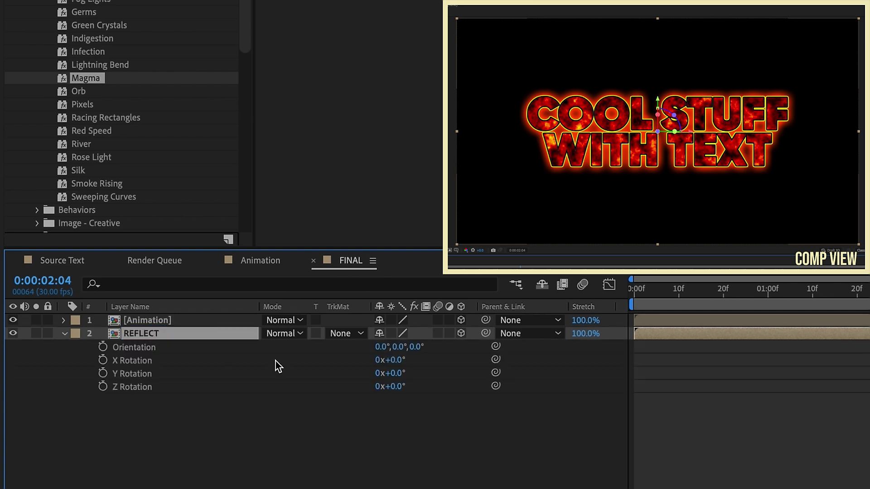
pyautogui.click(129, 363)
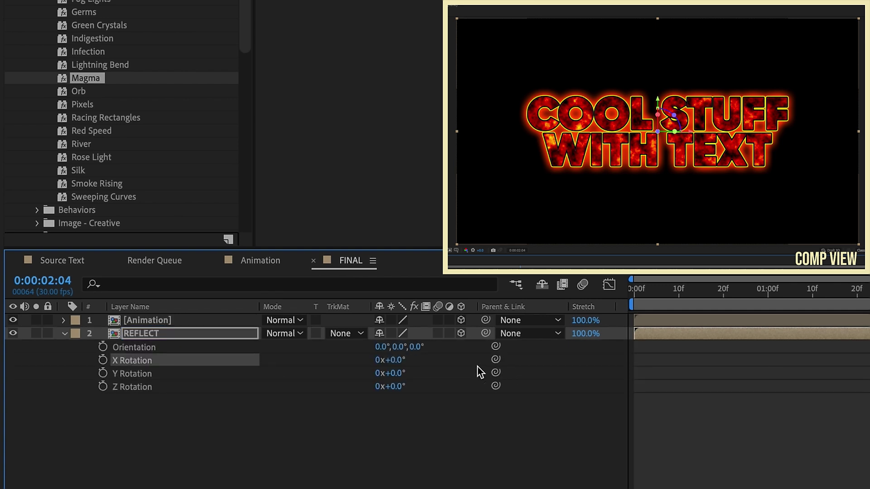
pyautogui.click(402, 360)
pyautogui.write('180')
pyautogui.press('Return')
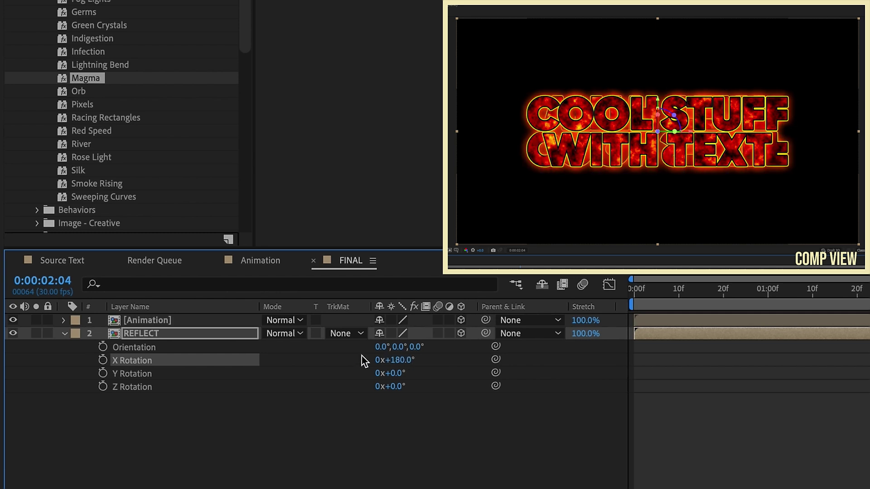
# Lower REFLECT beneath the title and set its opacity to 33%
pyautogui.click(161, 336)
pyautogui.press('p')
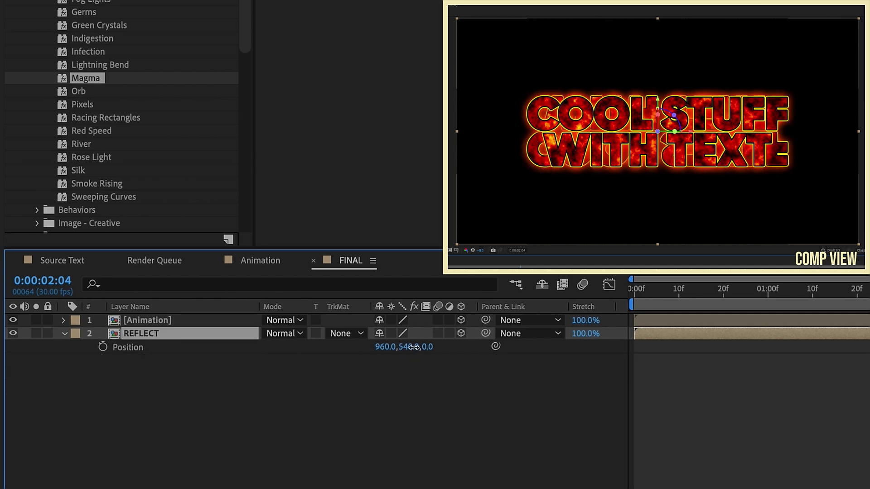
pyautogui.moveTo(403, 347); pyautogui.dragTo(698, 334)
pyautogui.click(180, 335)
pyautogui.press('t')
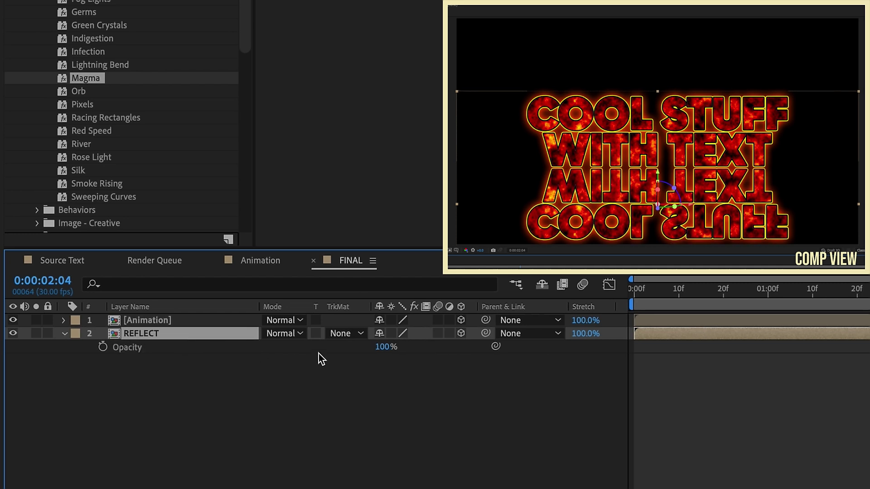
pyautogui.click(381, 356)
pyautogui.write('33')
pyautogui.press('Return')
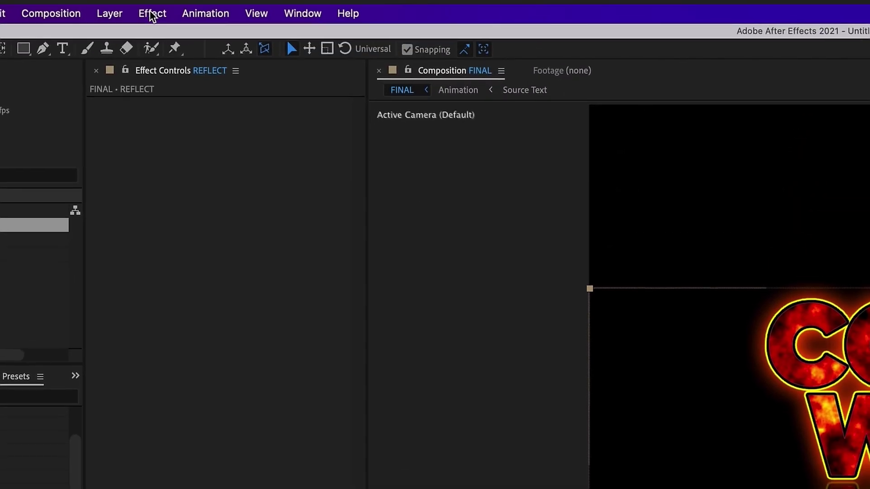
# Add Fast Box Blur to REFLECT: Repeat Edge Pixels on, Horizontal only, radius 15
pyautogui.click(150, 11)
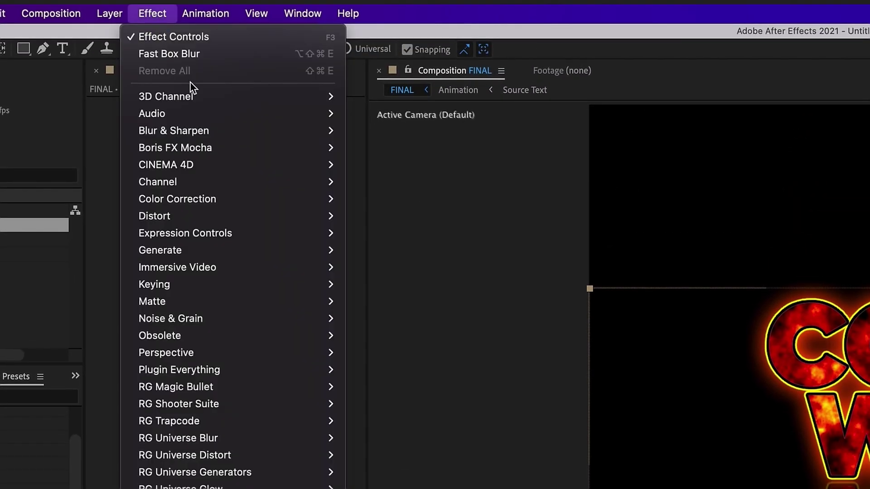
pyautogui.moveTo(198, 134)
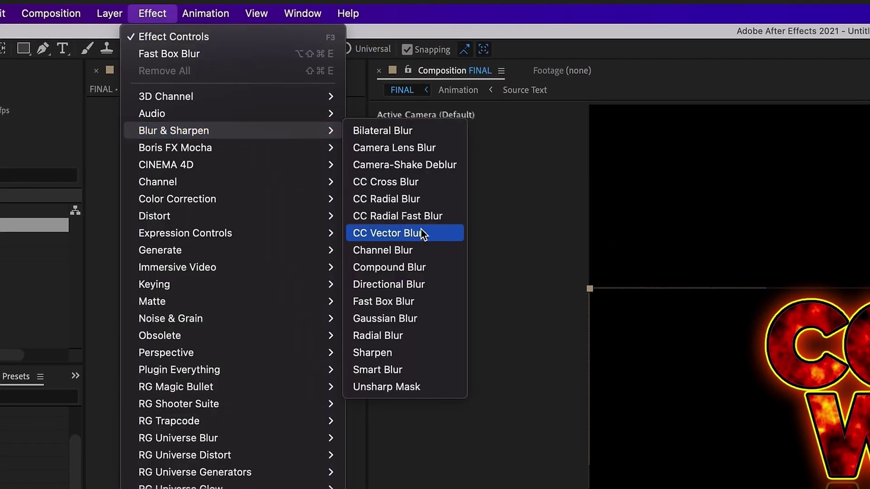
pyautogui.click(397, 300)
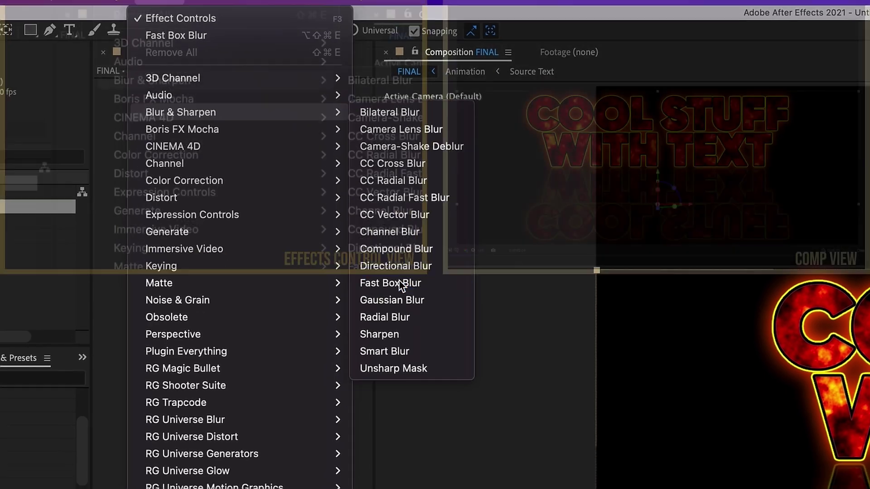
pyautogui.click(227, 108)
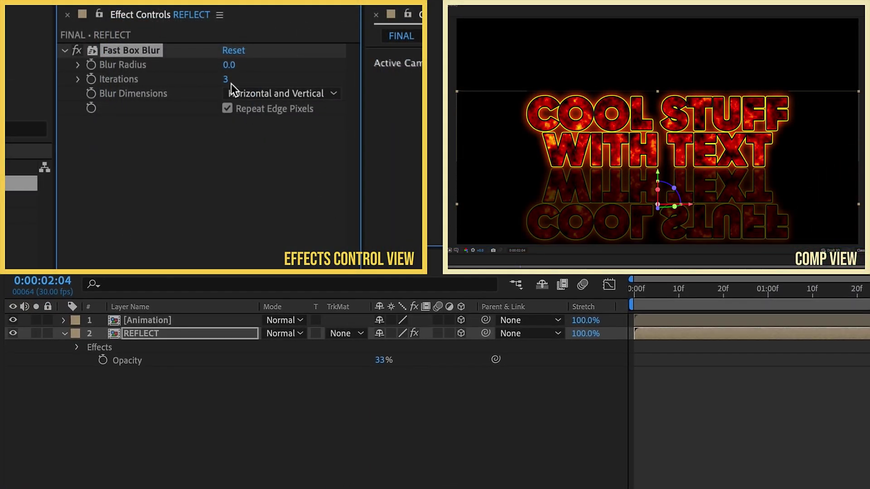
pyautogui.click(256, 95)
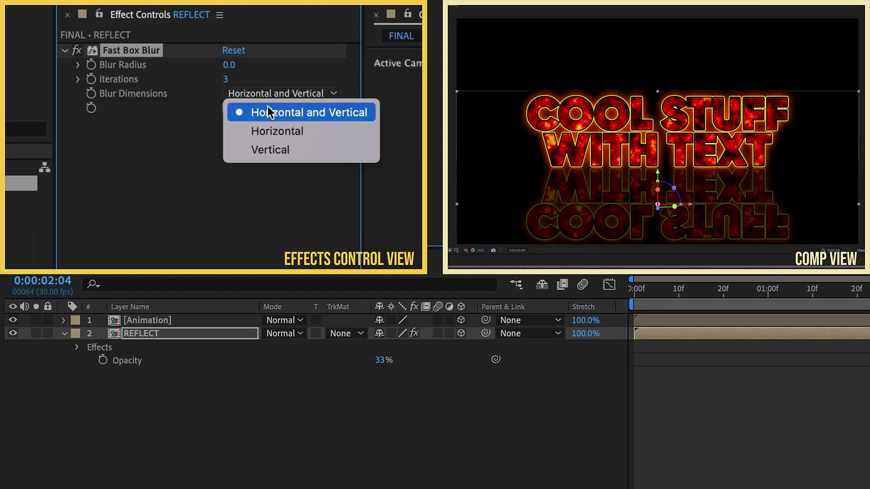
pyautogui.click(272, 129)
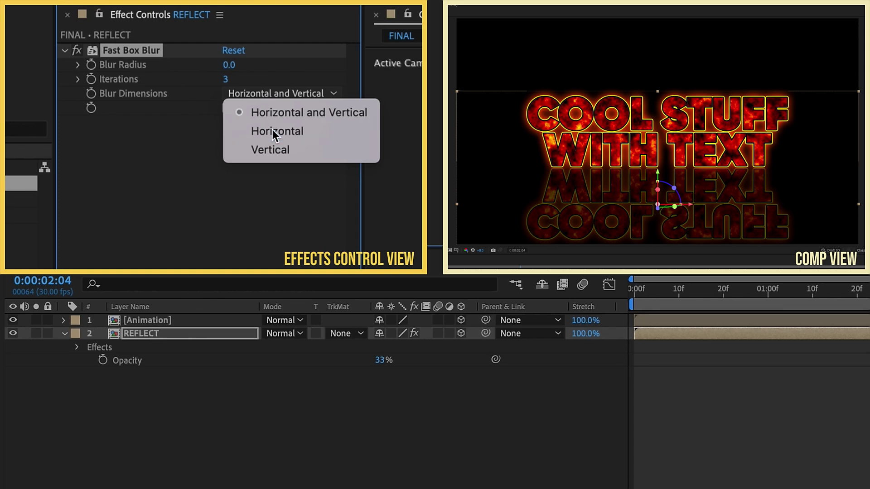
pyautogui.click(232, 66)
pyautogui.write('15')
pyautogui.press('Return')
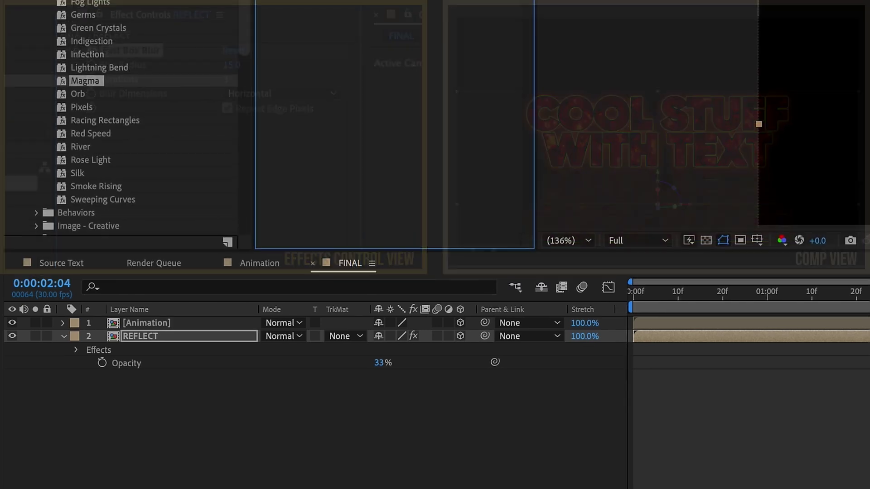
# Create a new full-frame solid coloured bright red E20000
pyautogui.hotkey('ctrl', 'y')
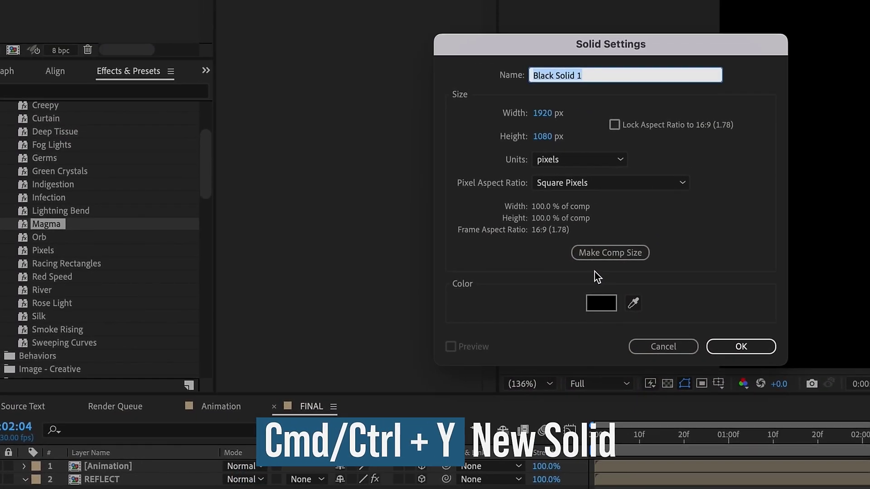
pyautogui.click(604, 312)
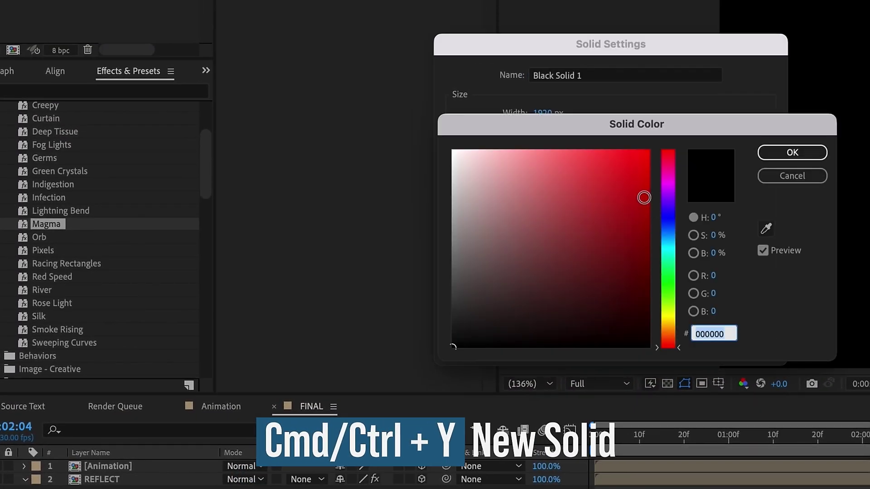
pyautogui.moveTo(643, 197); pyautogui.dragTo(649, 173)
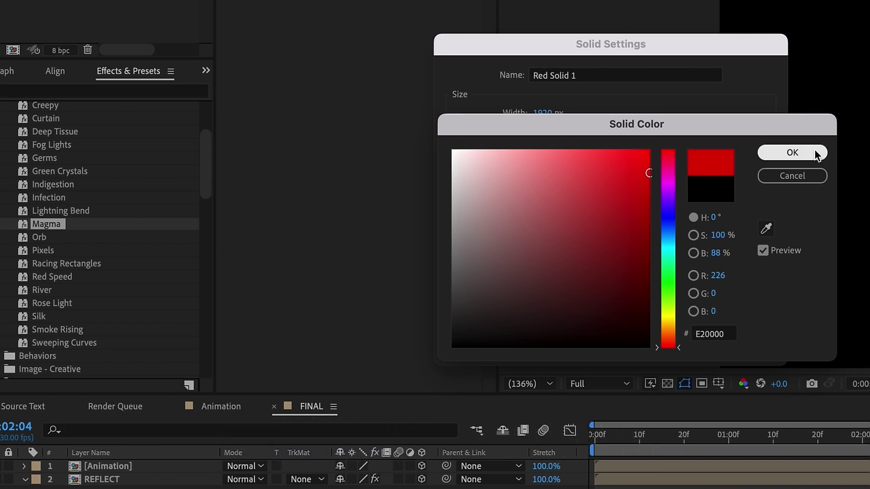
pyautogui.click(814, 153)
pyautogui.click(722, 346)
# Apply Fractal Noise to the red solid with Blending Mode set to Multiply
pyautogui.click(107, 89)
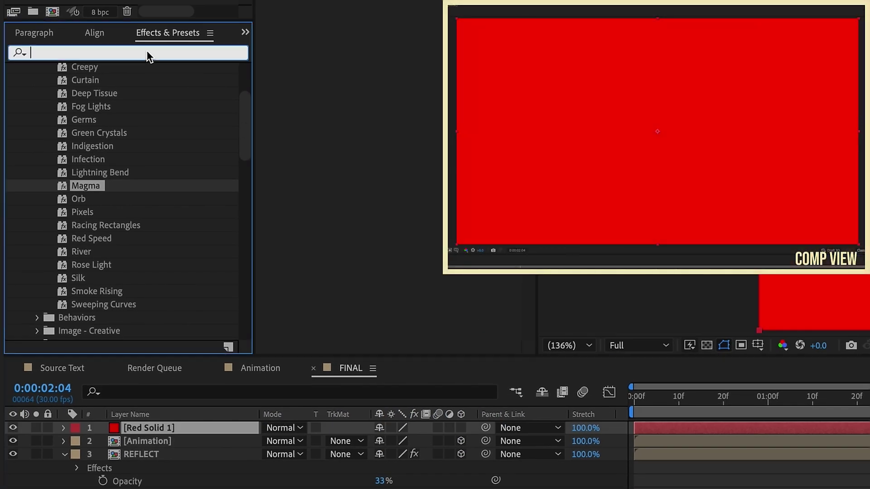
pyautogui.write('fractak')
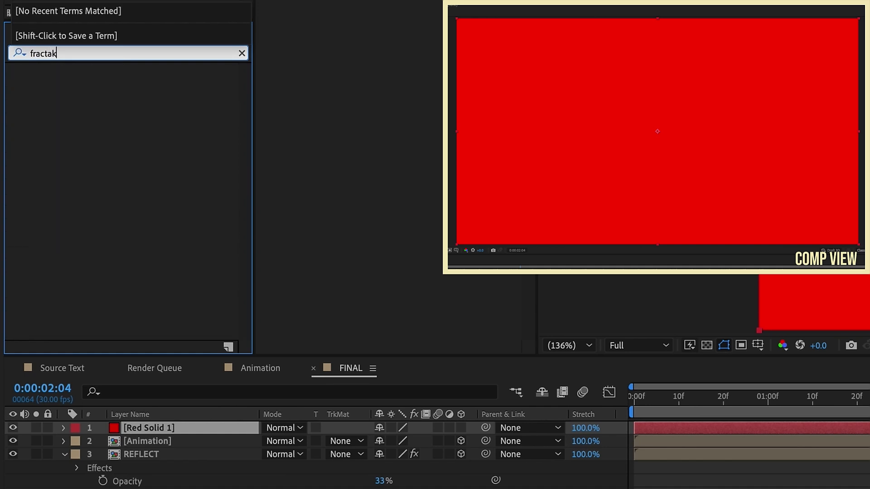
pyautogui.press('BackSpace')
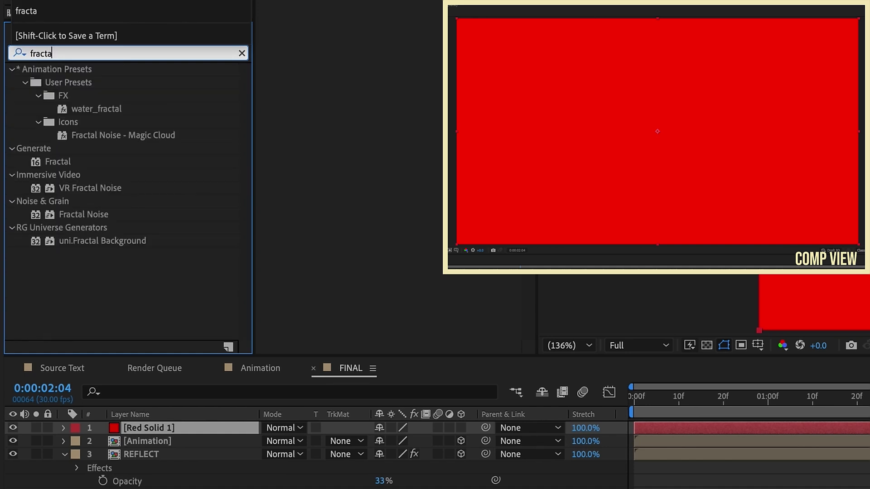
pyautogui.doubleClick(96, 216)
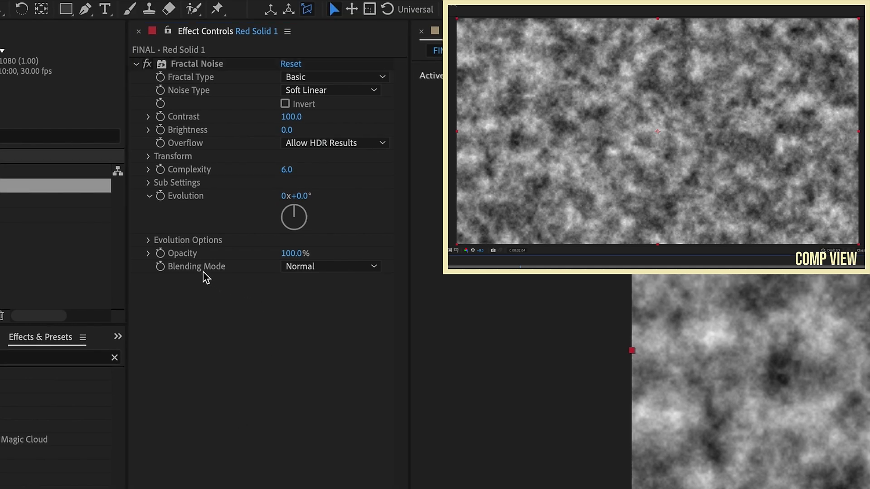
pyautogui.click(200, 270)
pyautogui.click(301, 267)
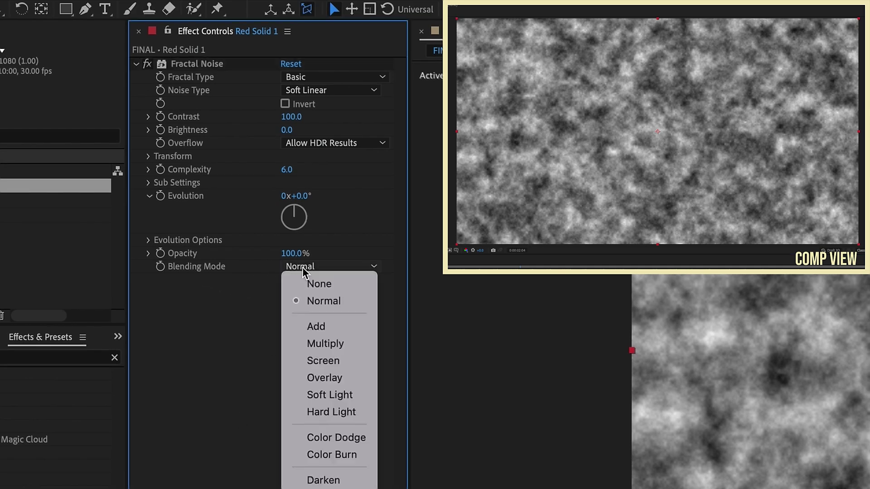
pyautogui.click(339, 348)
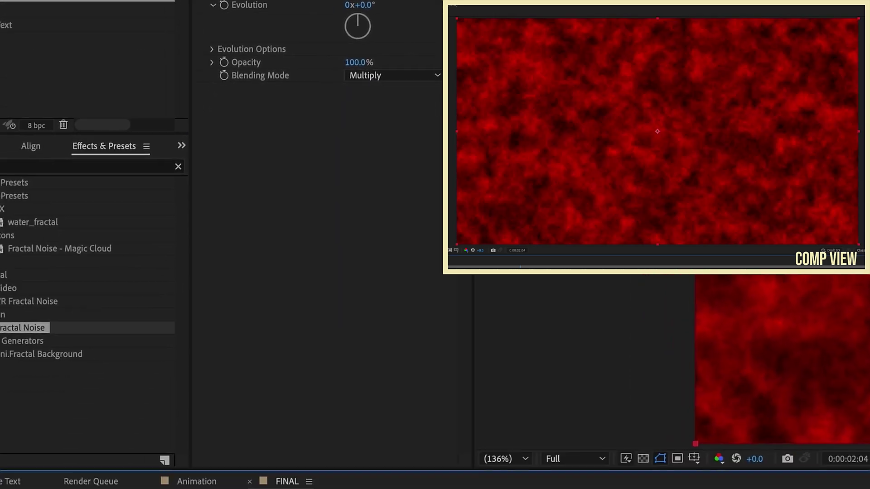
pyautogui.press('Return')
# Name the solid FLOOR, make it 3D, move it to the stack bottom, and lower it to Y 1247
pyautogui.write('FLOOR')
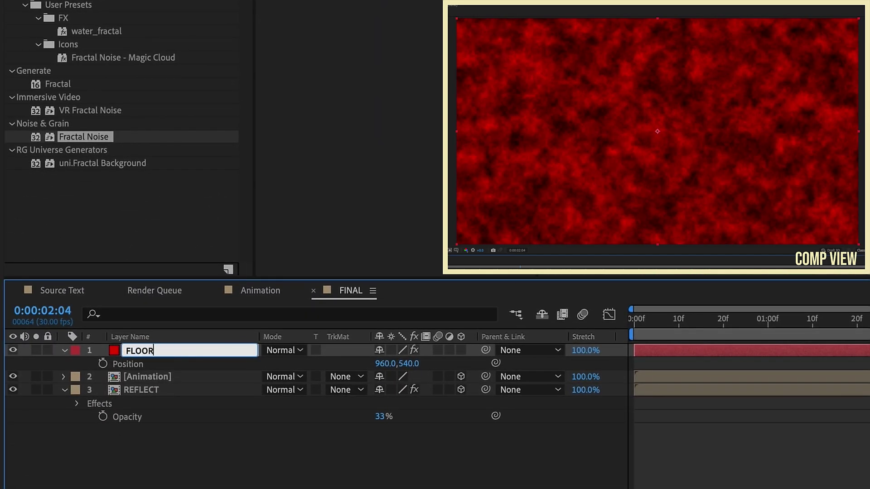
pyautogui.press('Return')
pyautogui.click(461, 350)
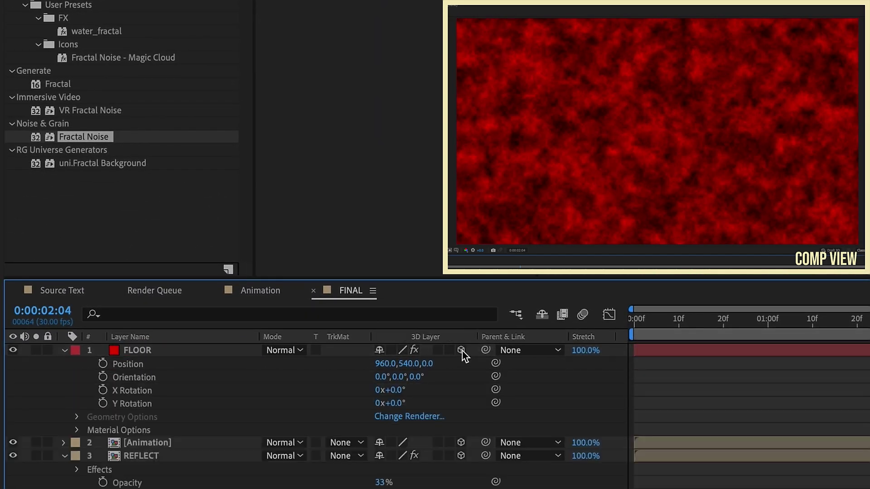
pyautogui.click(65, 350)
pyautogui.moveTo(129, 351); pyautogui.dragTo(136, 447)
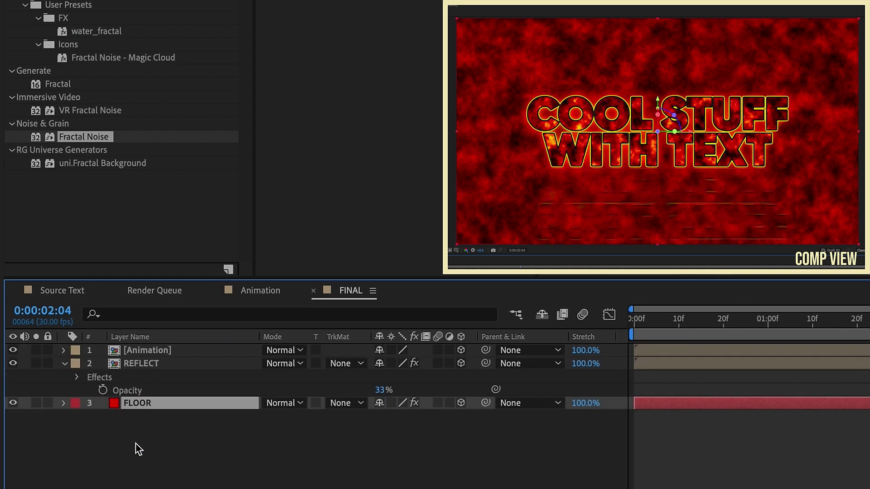
pyautogui.press('p')
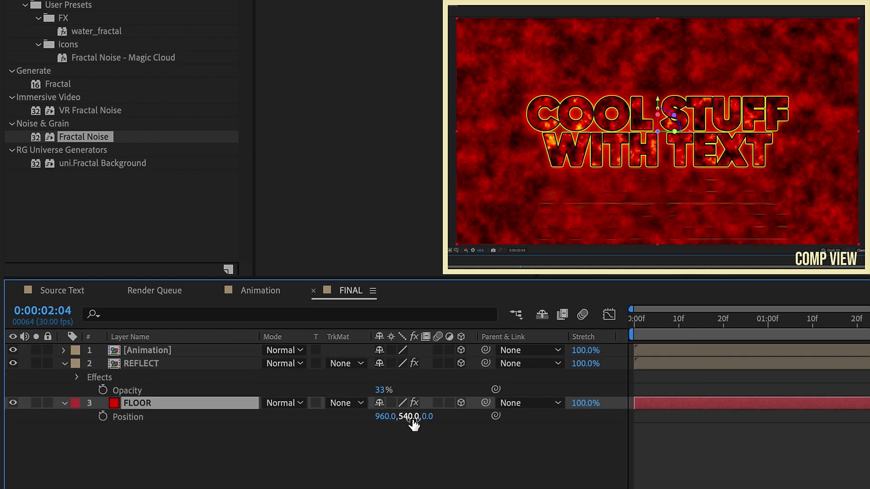
pyautogui.moveTo(413, 423); pyautogui.dragTo(627, 423)
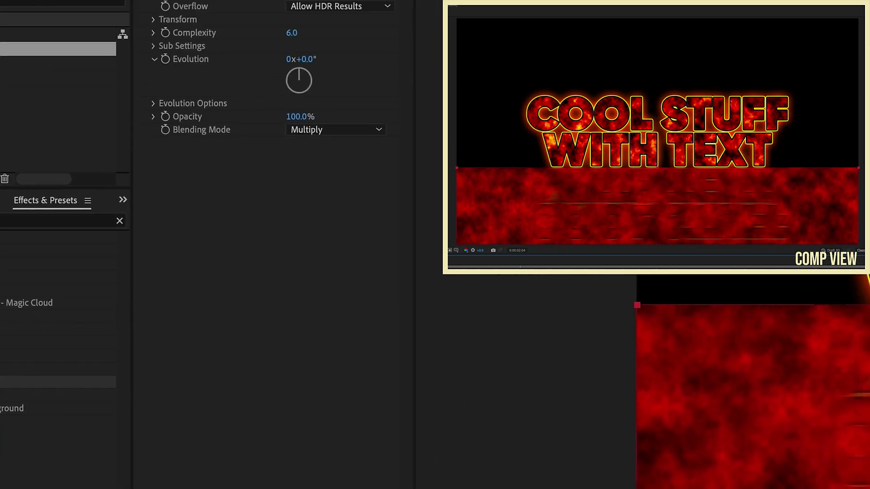
pyautogui.click(115, 13)
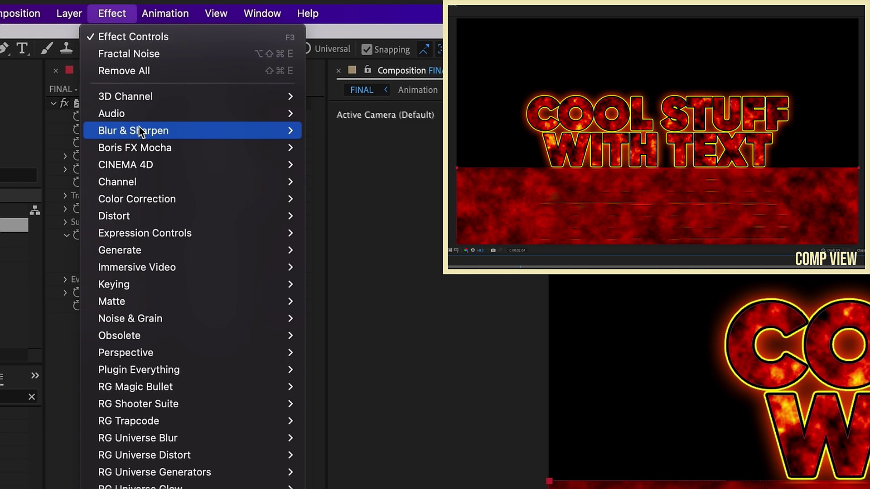
# Add Fast Box Blur to FLOOR: Repeat Edge Pixels on, Horizontal only, radius 500
pyautogui.moveTo(131, 131)
pyautogui.click(342, 301)
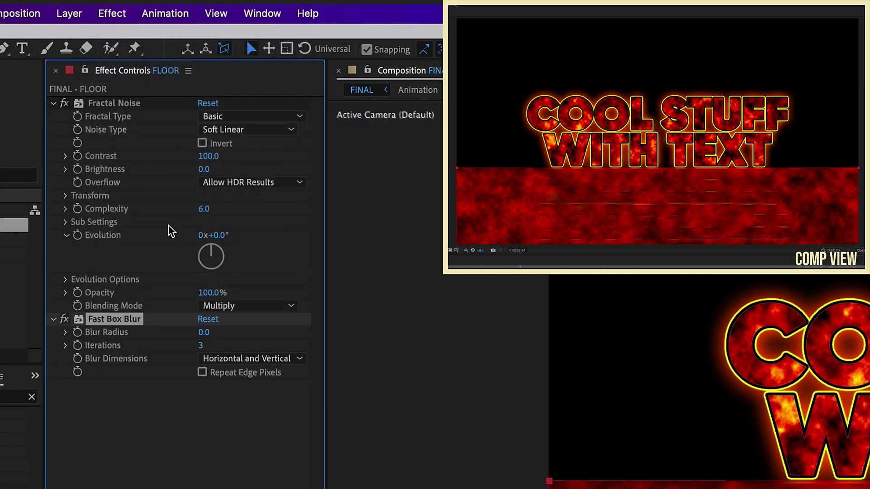
pyautogui.click(202, 372)
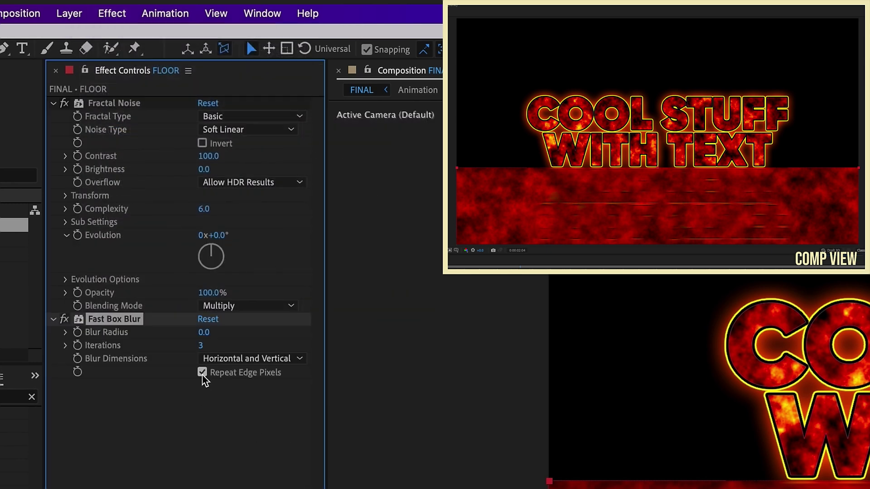
pyautogui.click(232, 358)
pyautogui.click(248, 393)
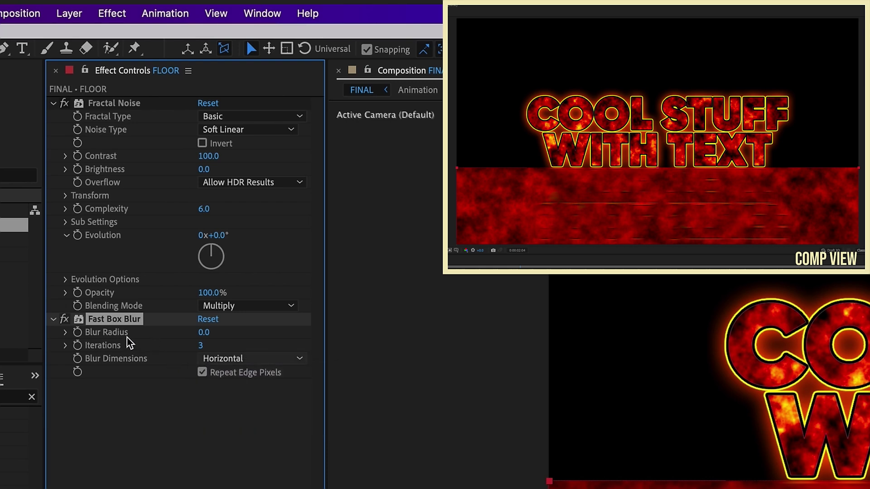
pyautogui.click(204, 331)
pyautogui.write('500')
pyautogui.press('Return')
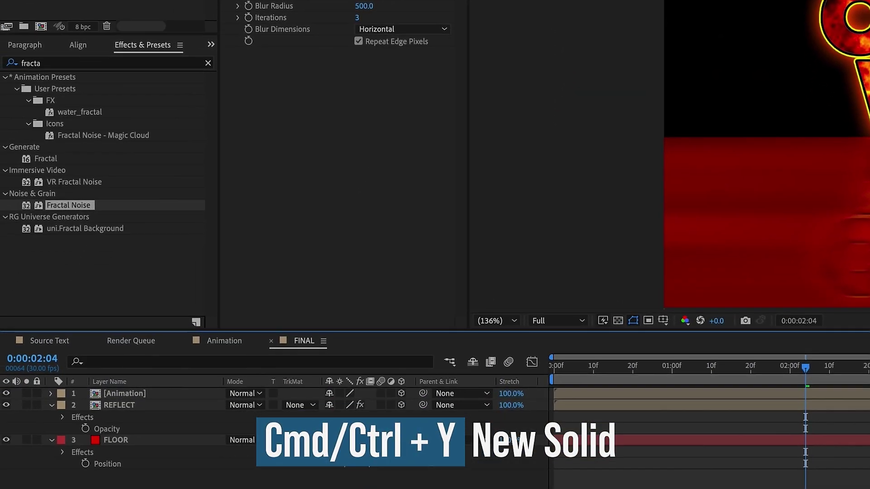
# Create a red solid named BG and send it to the bottom of the stack
pyautogui.hotkey('ctrl', 'y')
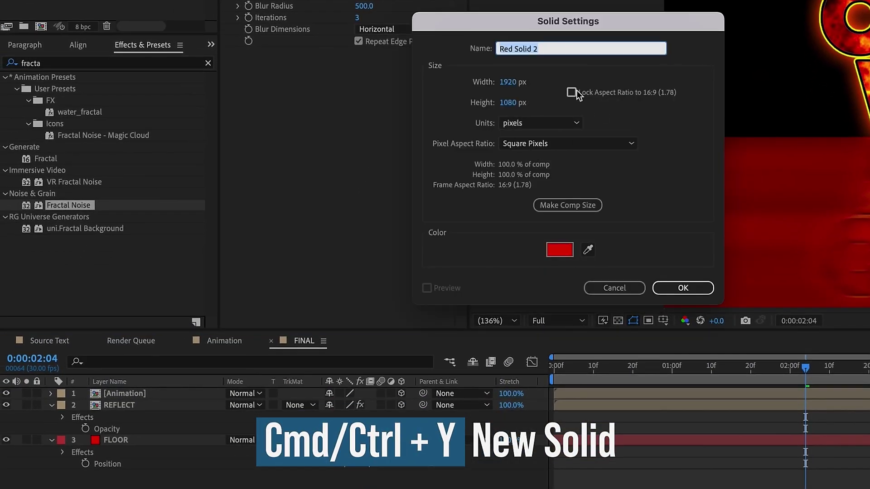
pyautogui.write('BG')
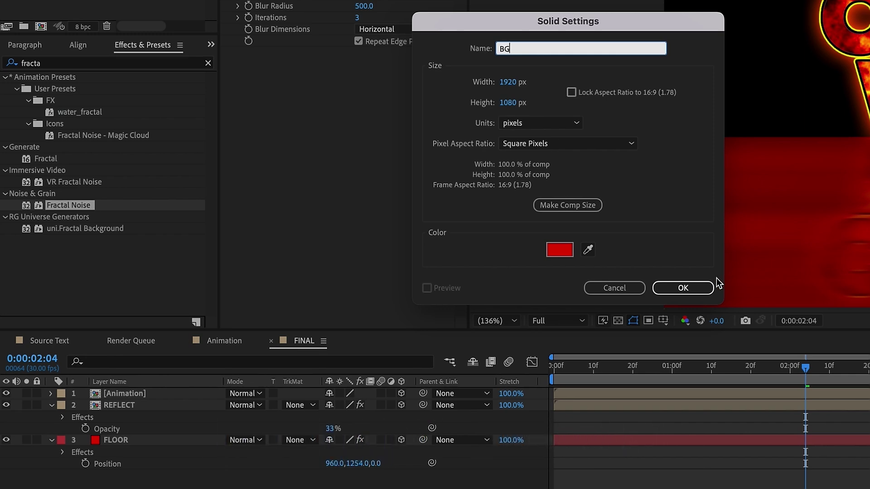
pyautogui.click(683, 288)
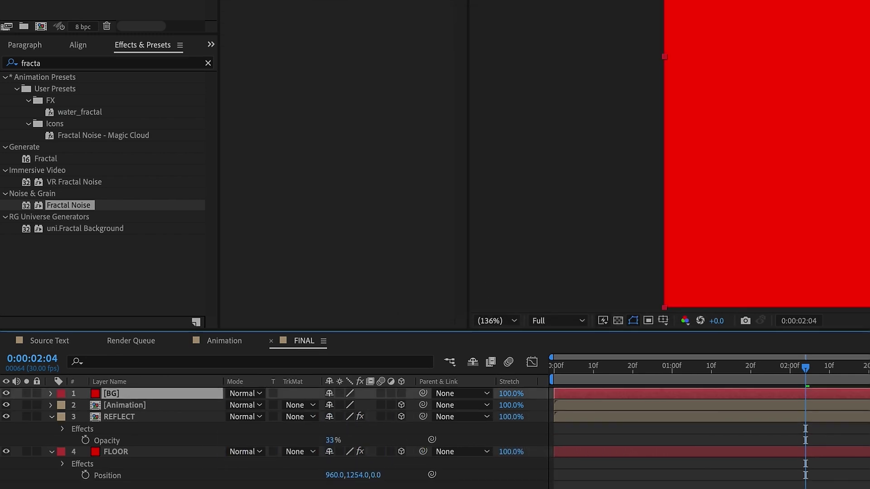
pyautogui.hotkey('ctrl', 'shift', '[')
# Apply a radial Gradient Ramp to BG with swapped colours and a dark red start colour
pyautogui.click(251, 6)
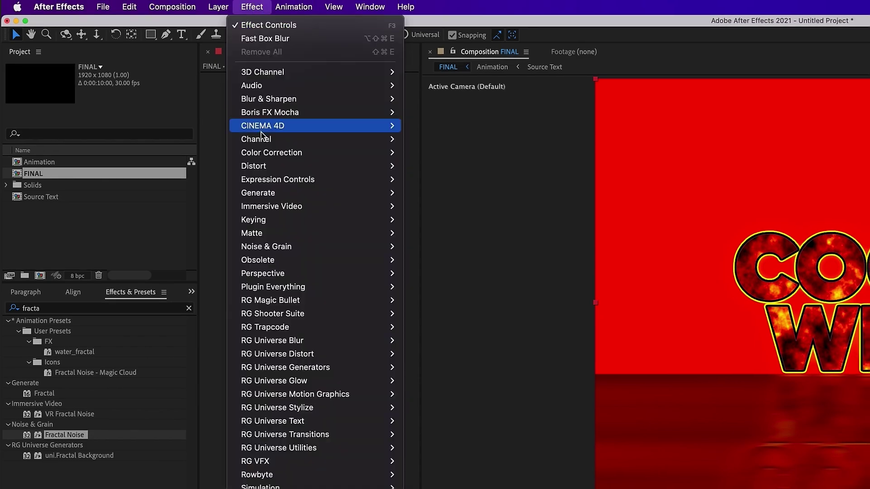
pyautogui.click(441, 421)
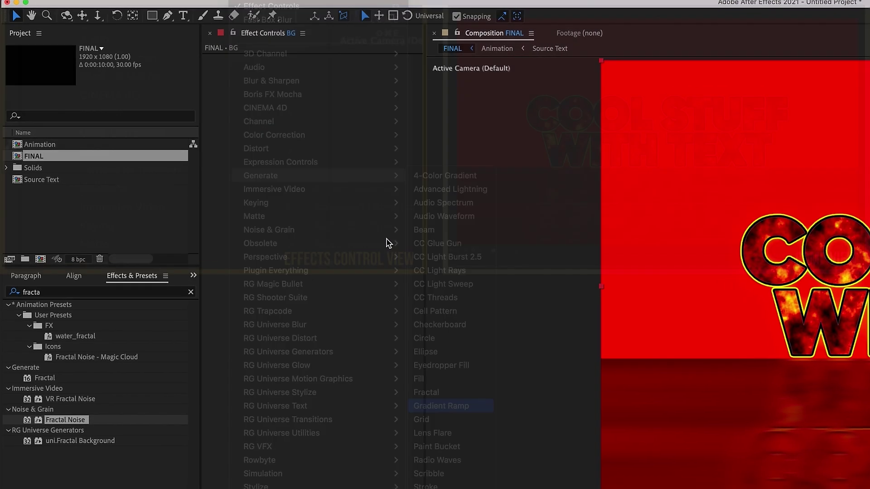
pyautogui.click(240, 142)
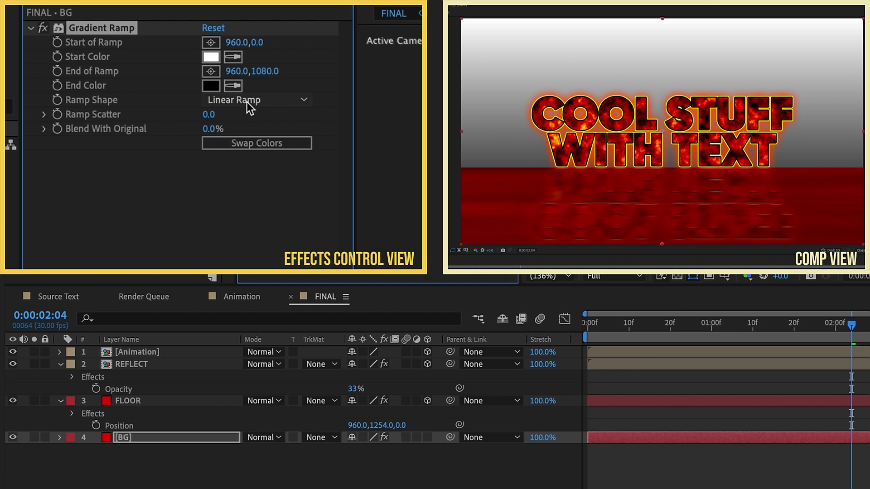
pyautogui.click(247, 100)
pyautogui.click(254, 136)
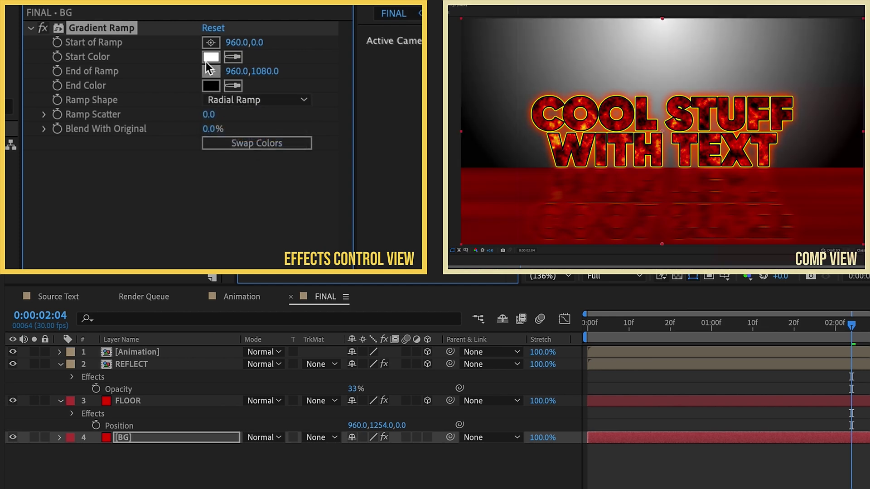
pyautogui.click(211, 59)
pyautogui.moveTo(631, 112)
pyautogui.mouseDown()
pyautogui.moveTo(604, 156)
pyautogui.moveTo(613, 144)
pyautogui.moveTo(605, 145)
pyautogui.mouseUp()
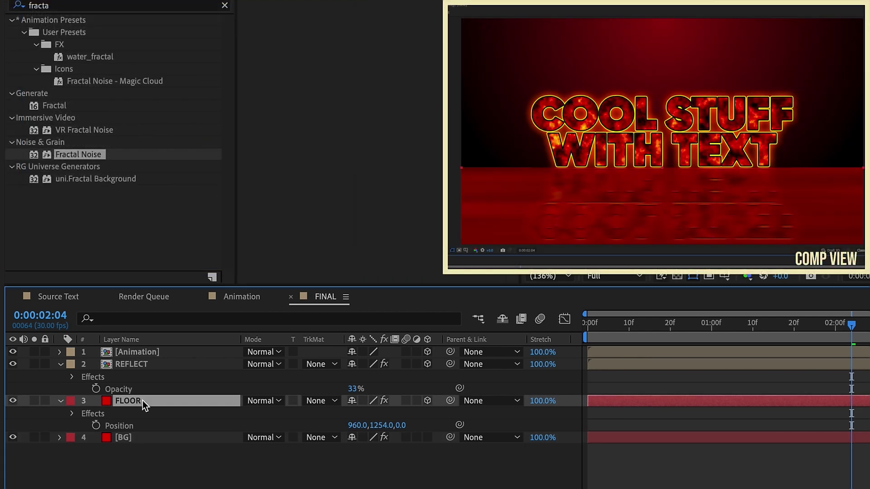
# Set FLOOR's opacity to 40% and return to the first frame
pyautogui.press('t')
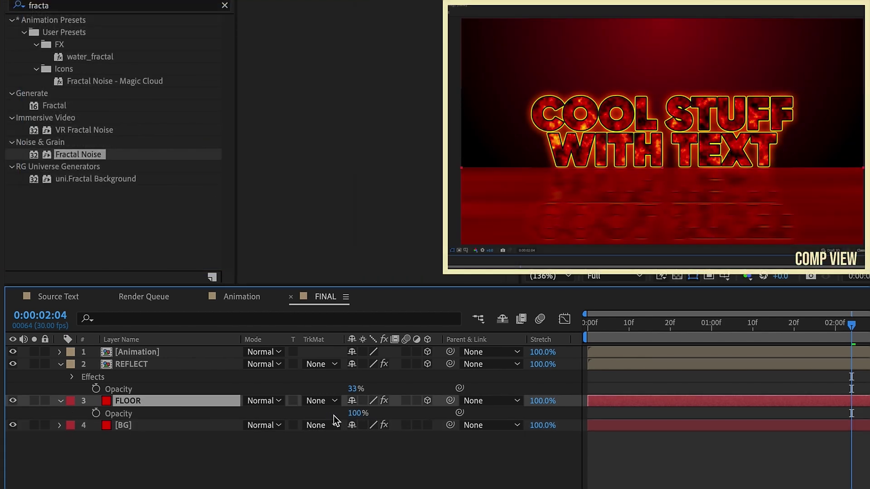
pyautogui.click(356, 413)
pyautogui.write('40')
pyautogui.press('Return')
pyautogui.press('F2')
pyautogui.press('Home')
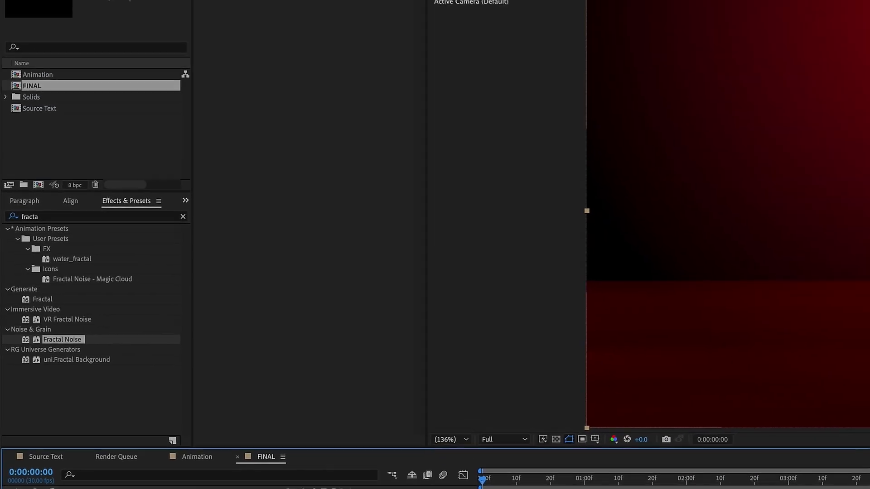
pyautogui.click(191, 40)
# Add a new 50mm camera and a null object named CAMERA CONTROL
pyautogui.moveTo(281, 56)
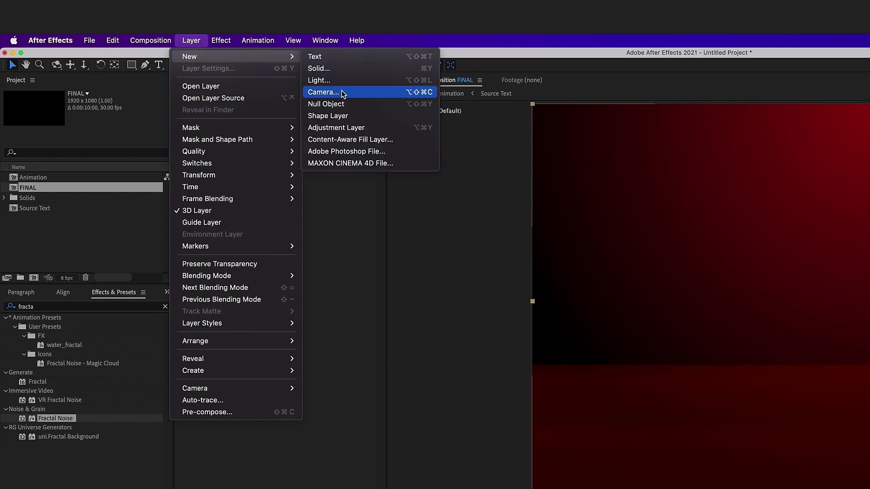
pyautogui.click(342, 92)
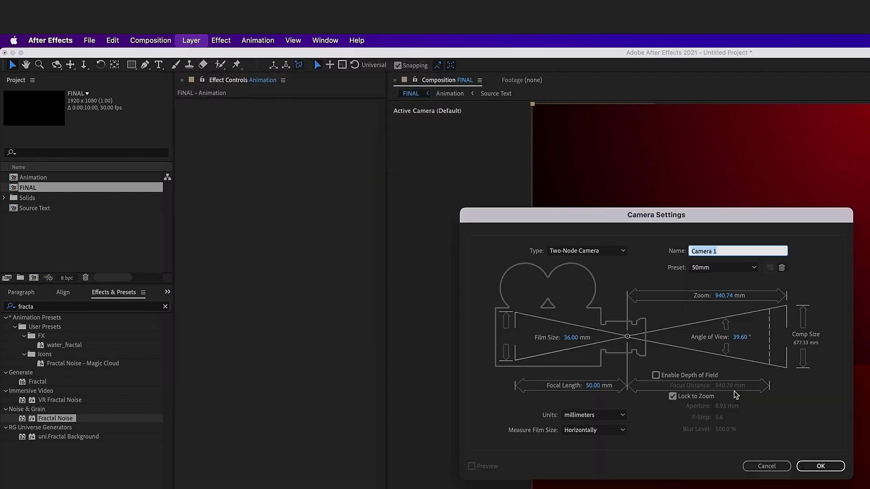
pyautogui.click(827, 466)
pyautogui.click(191, 40)
pyautogui.moveTo(272, 56)
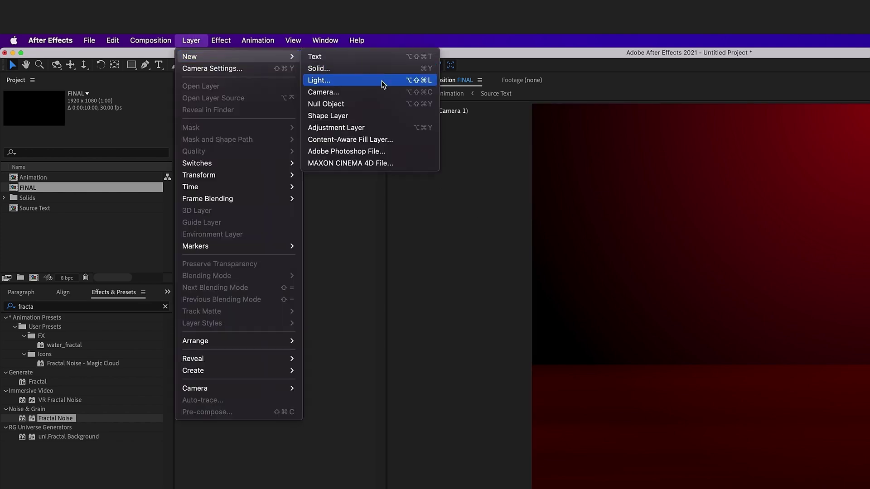
pyautogui.click(369, 105)
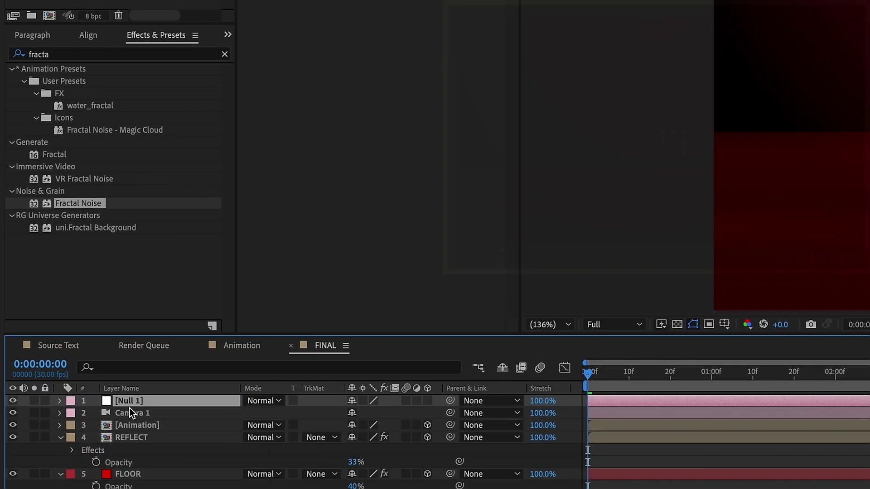
pyautogui.press('Return')
pyautogui.write('CAMERA')
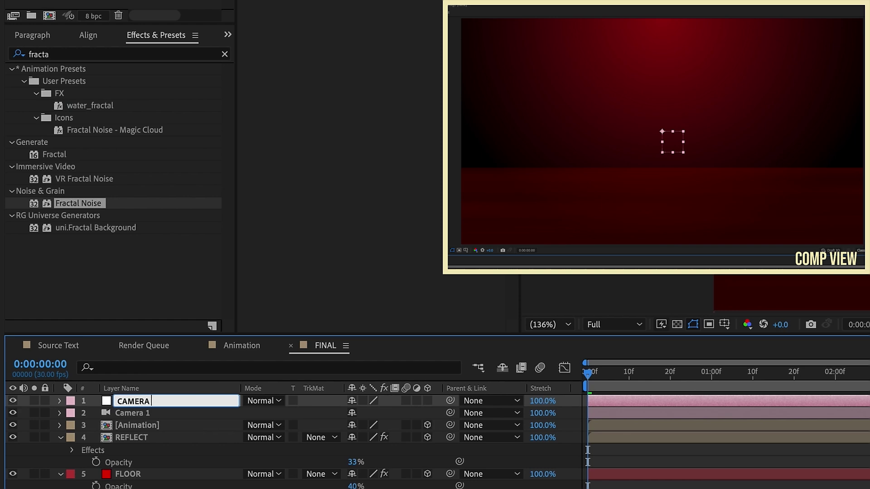
pyautogui.write(' CONTRO')
pyautogui.press('BackSpace')
pyautogui.write('ROL')
pyautogui.press('Return')
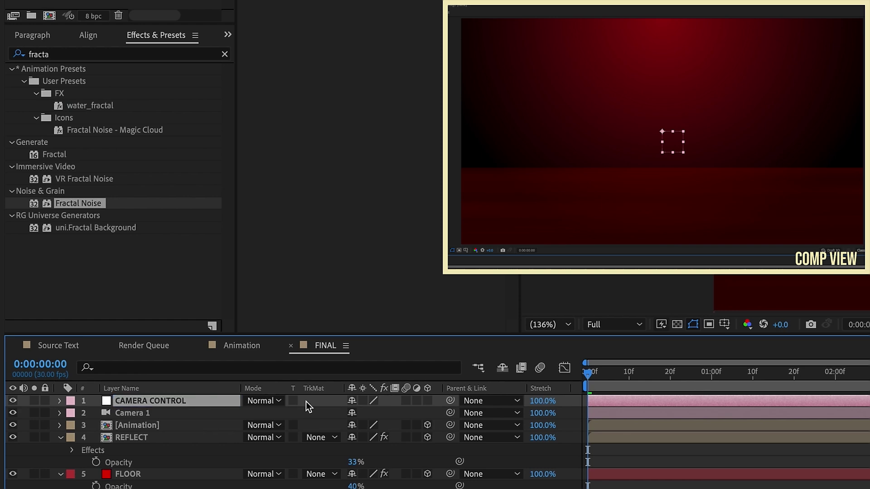
# Make CAMERA CONTROL a 3D layer and parent Camera 1 to it
pyautogui.click(428, 401)
pyautogui.click(161, 414)
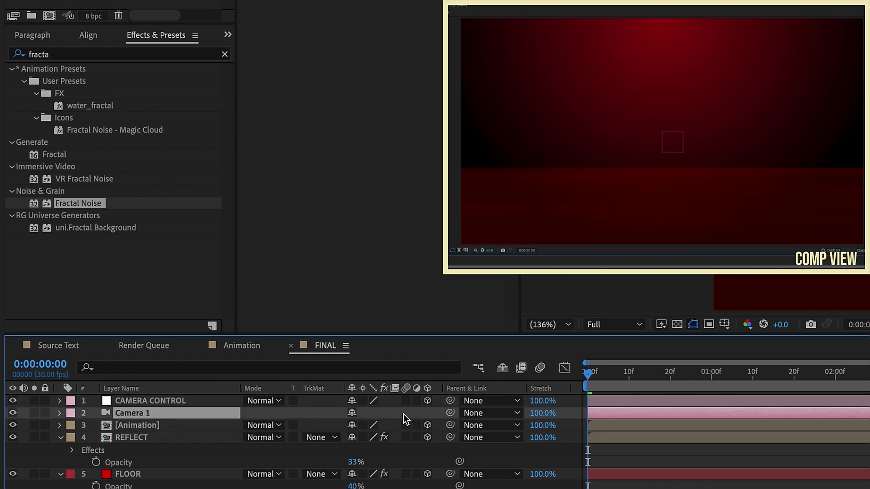
pyautogui.moveTo(449, 413); pyautogui.dragTo(154, 400)
pyautogui.click(154, 400)
pyautogui.press('p')
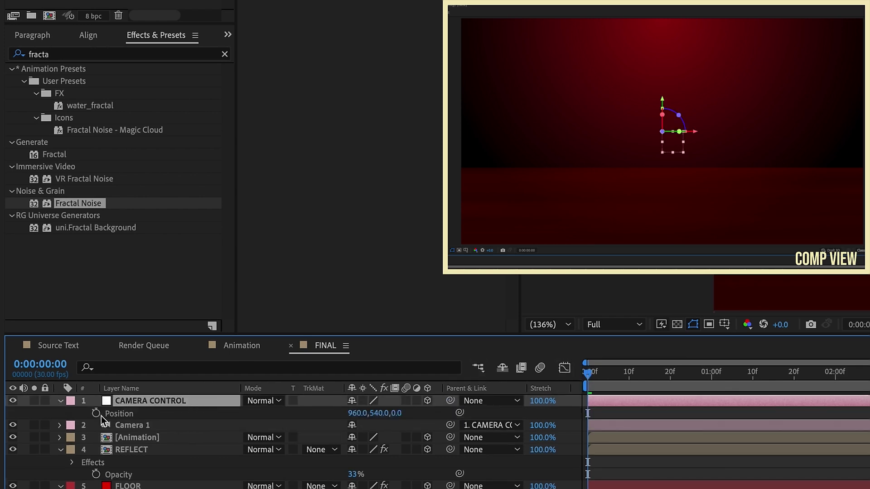
# Keyframe CAMERA CONTROL's Position from Z 0 at 0s to Z 414 at about 7 seconds, keeping Y rotation at zero
pyautogui.click(96, 413)
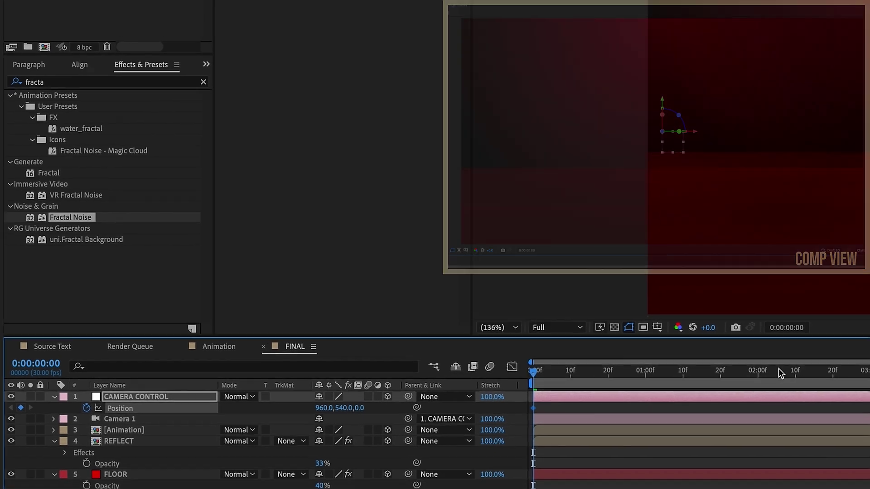
pyautogui.moveTo(778, 369)
pyautogui.mouseDown()
pyautogui.moveTo(869, 379)
pyautogui.moveTo(835, 371)
pyautogui.mouseUp()
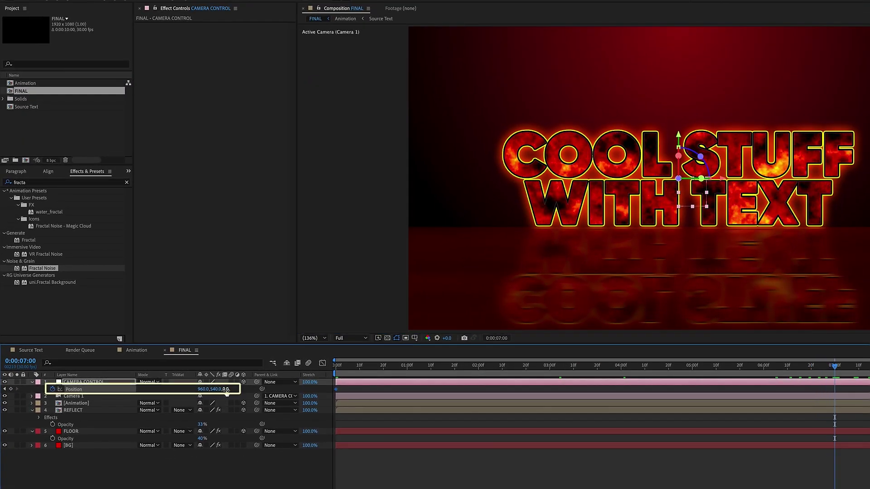
pyautogui.moveTo(224, 389); pyautogui.dragTo(376, 370)
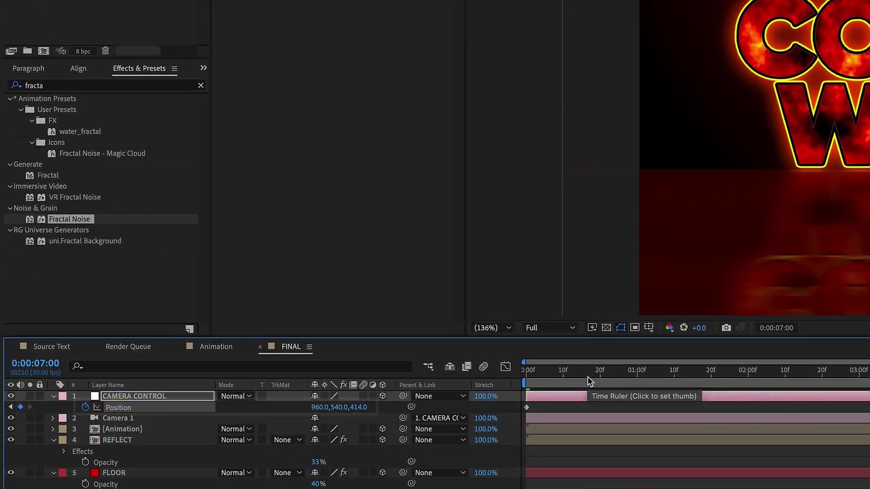
pyautogui.hotkey('shift', 'r')
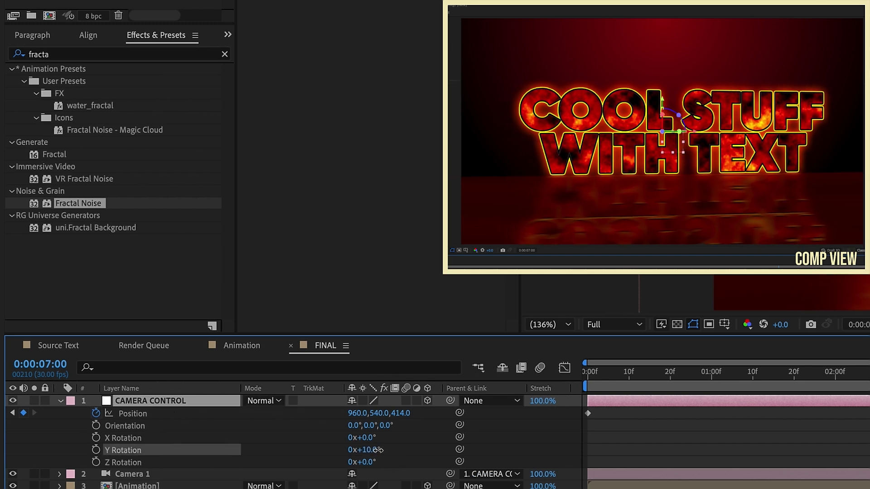
pyautogui.moveTo(372, 450); pyautogui.dragTo(373, 449)
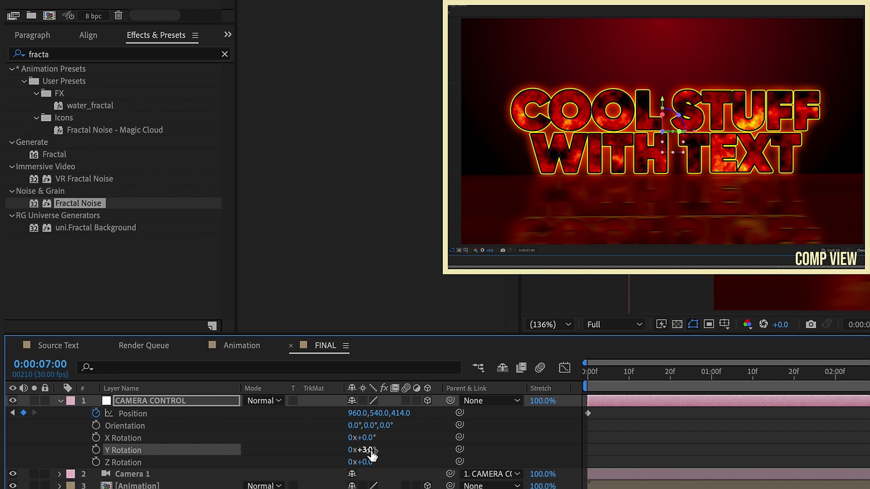
pyautogui.hotkey('ctrl', 'z')
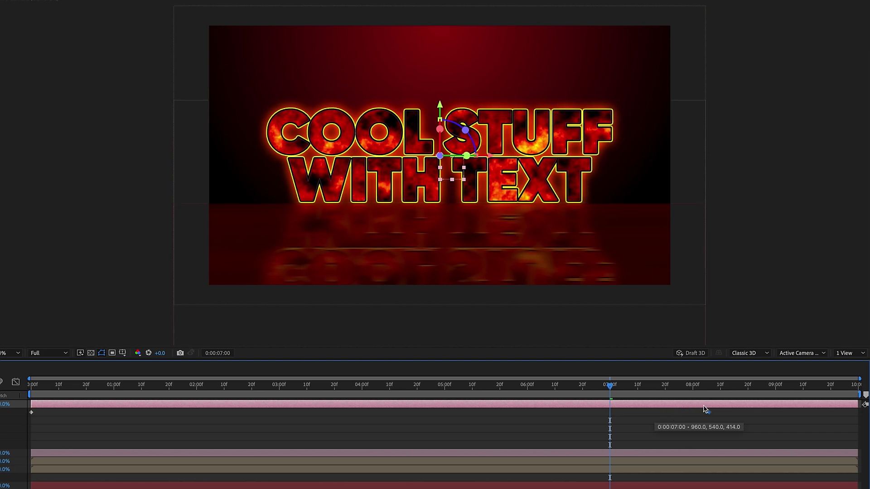
# Apply Easy Ease In to the final Position keyframe near 7 seconds
pyautogui.moveTo(620, 388); pyautogui.dragTo(691, 388)
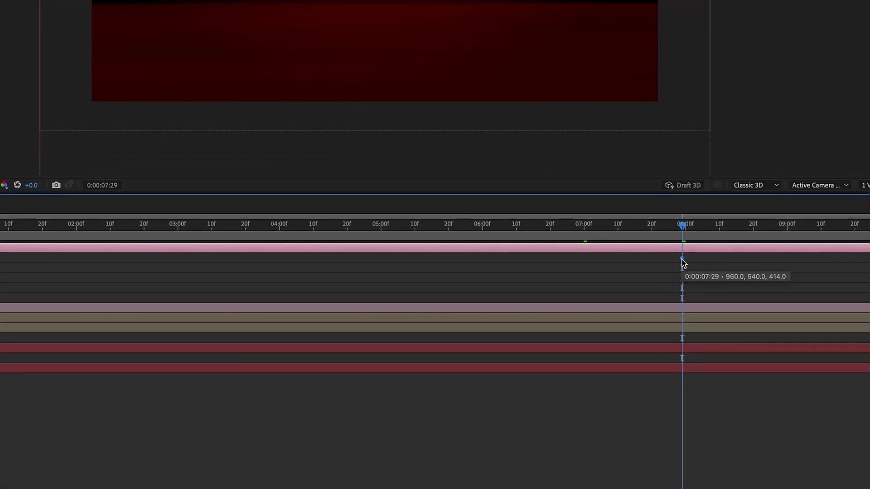
pyautogui.rightClick(690, 414)
pyautogui.moveTo(710, 376)
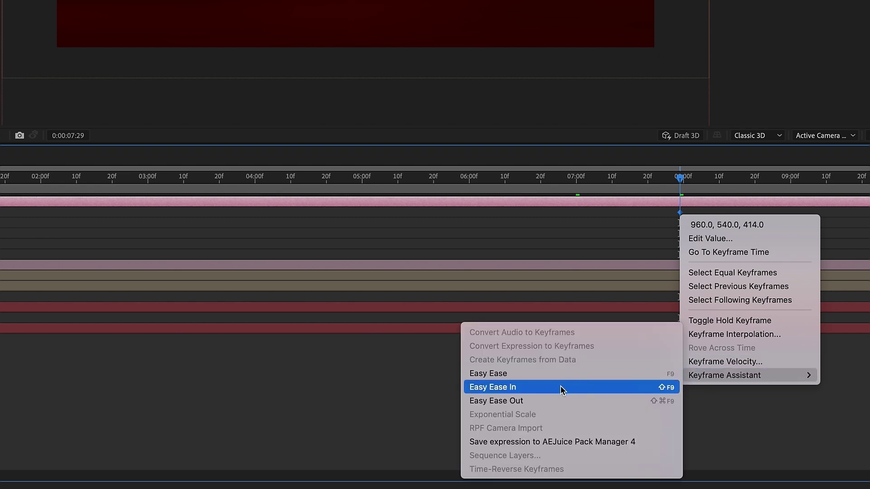
pyautogui.click(548, 388)
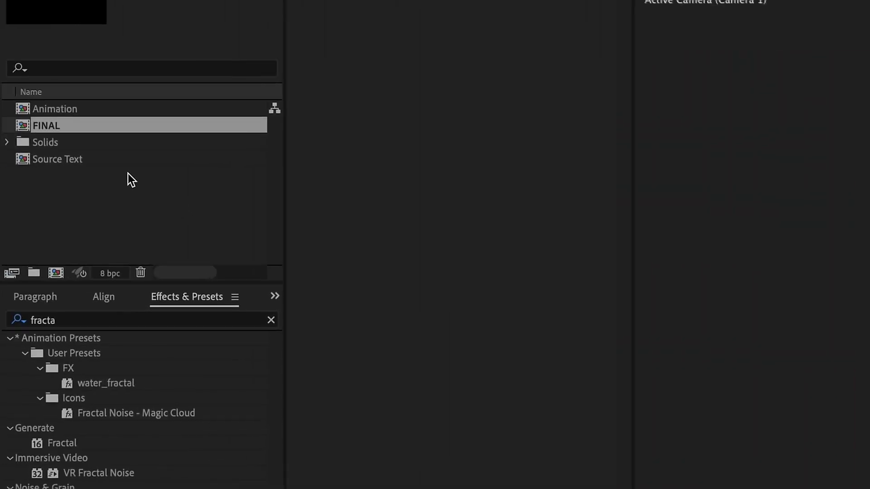
# Retype the Source Text title as '7 MINUTE AE TUTORIALS', then go back to the FINAL comp
pyautogui.doubleClick(68, 162)
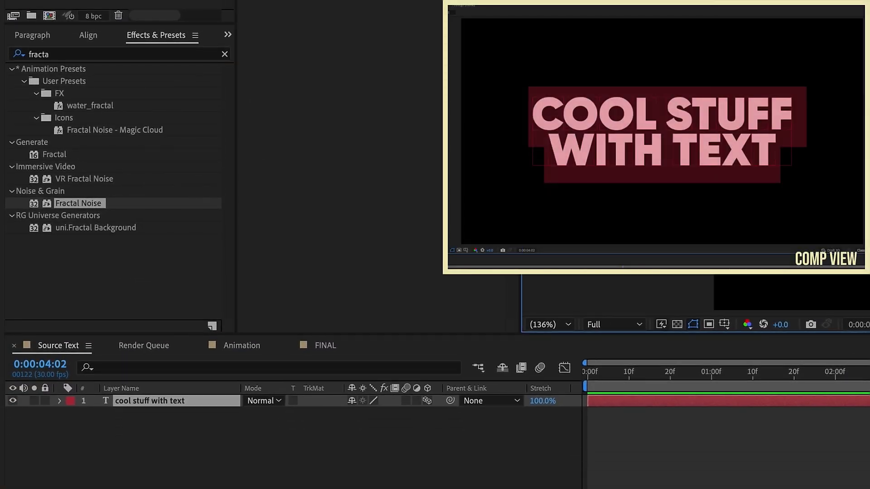
pyautogui.write('7 minute ae tutorials')
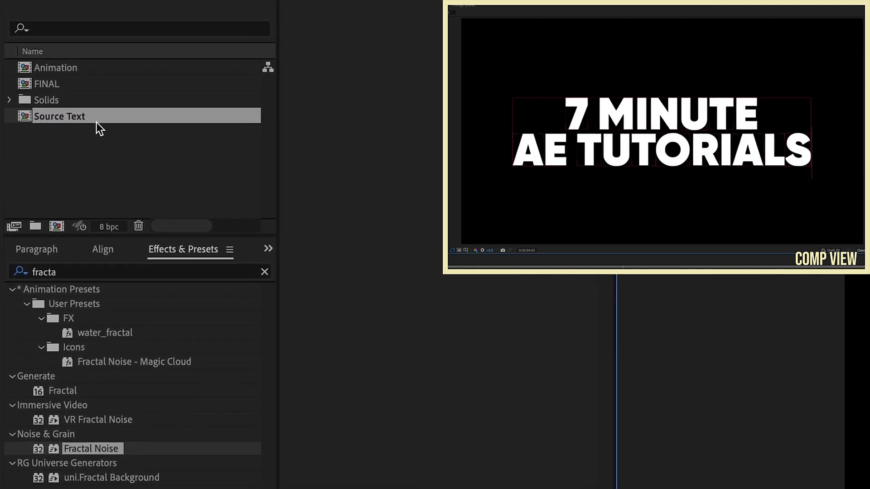
pyautogui.doubleClick(63, 129)
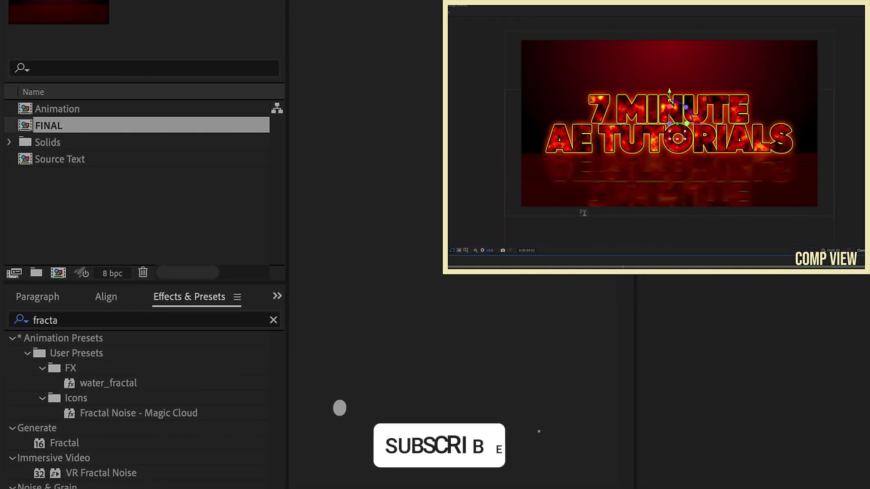
# Empty the Effects & Presets search field
pyautogui.hotkey('ctrl', 'a')
pyautogui.press('BackSpace')
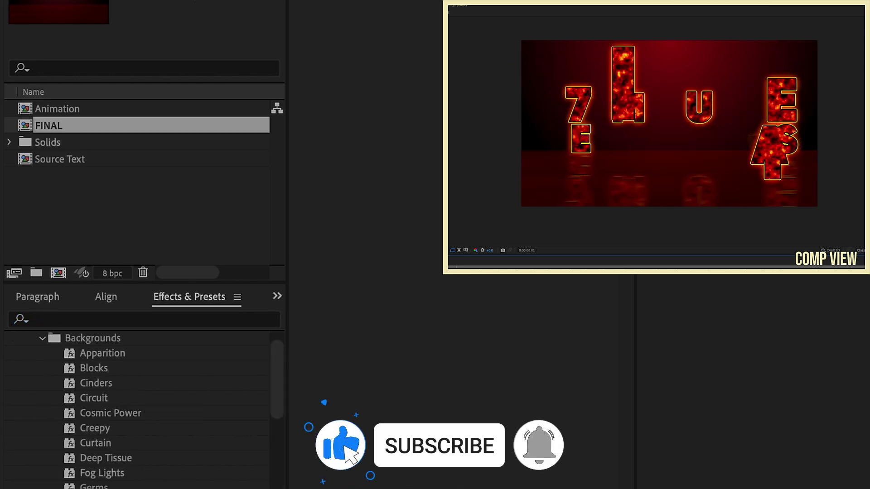